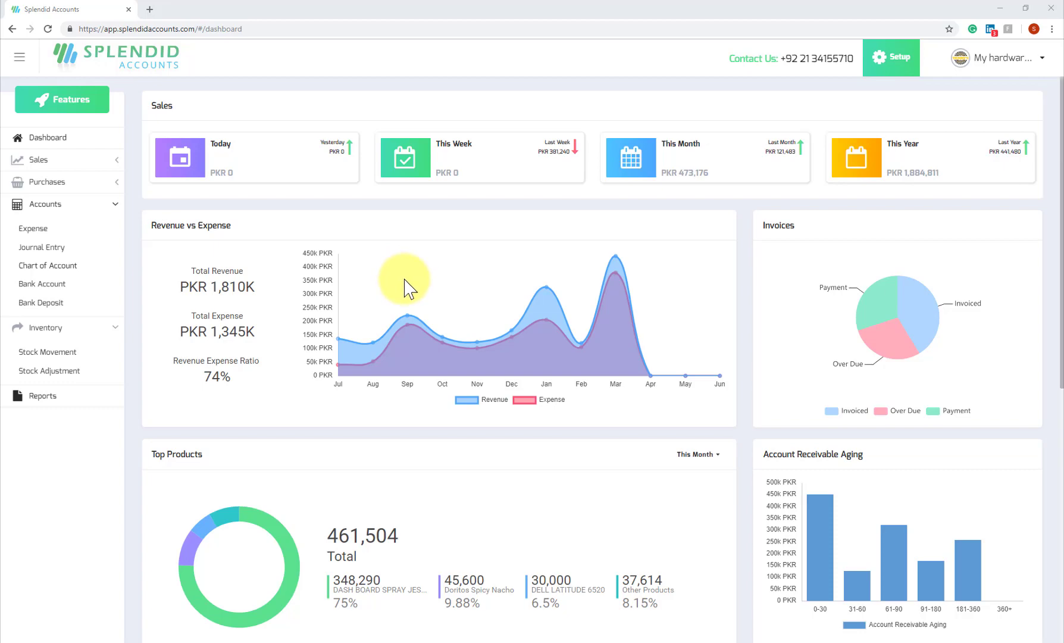
Scroll the page and highlight the first bank account's name, Standard.
scroll(404, 288, "down", 2)
scroll(403, 282, "up", 2)
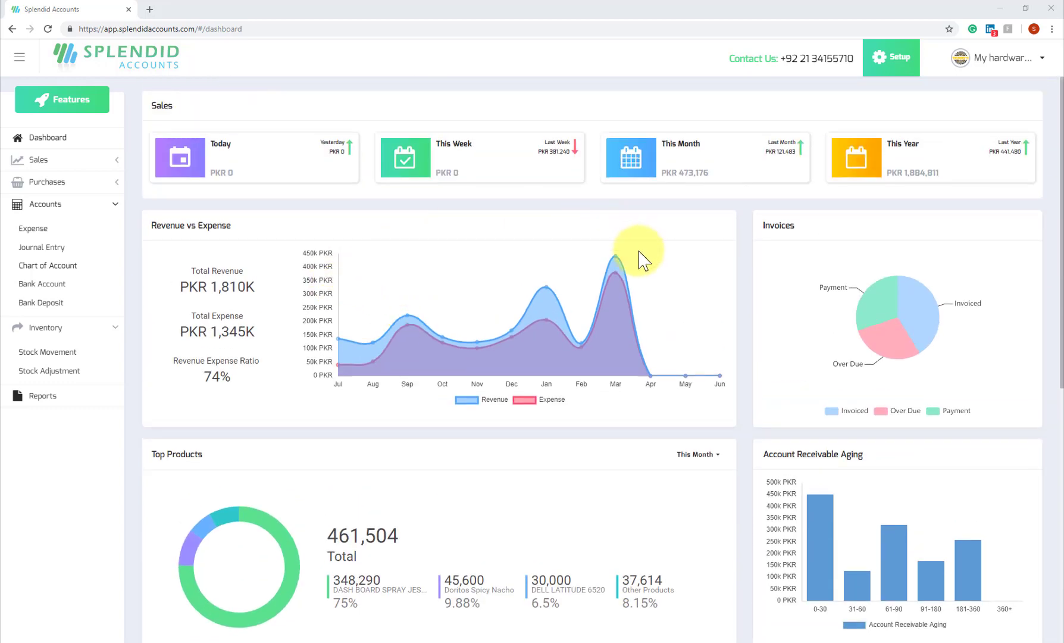
scroll(642, 260, "down", 6)
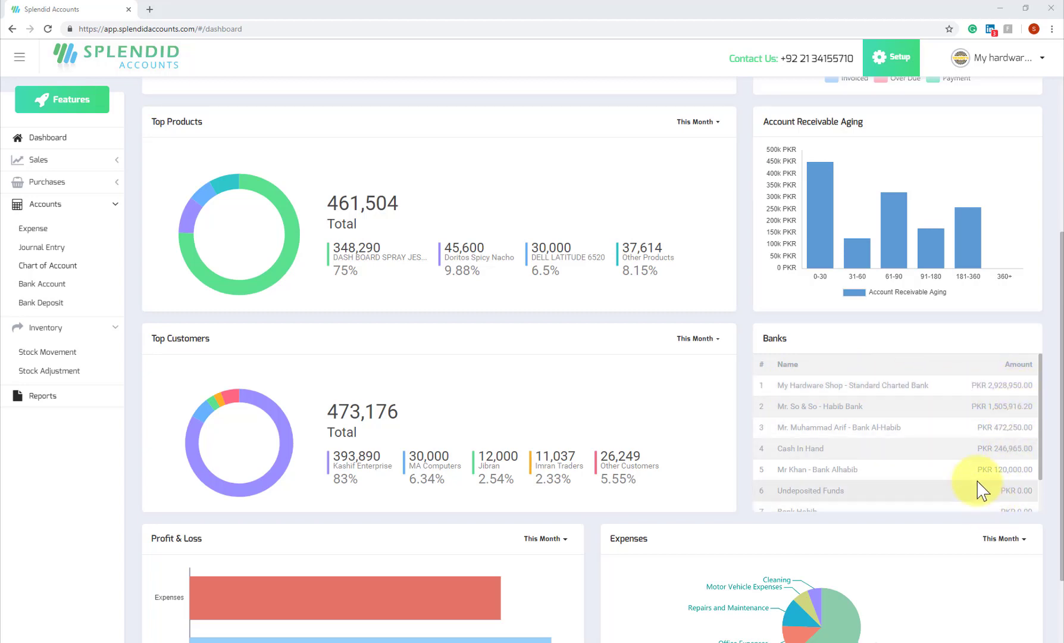
scroll(924, 422, "down", 1)
scroll(921, 421, "up", 3)
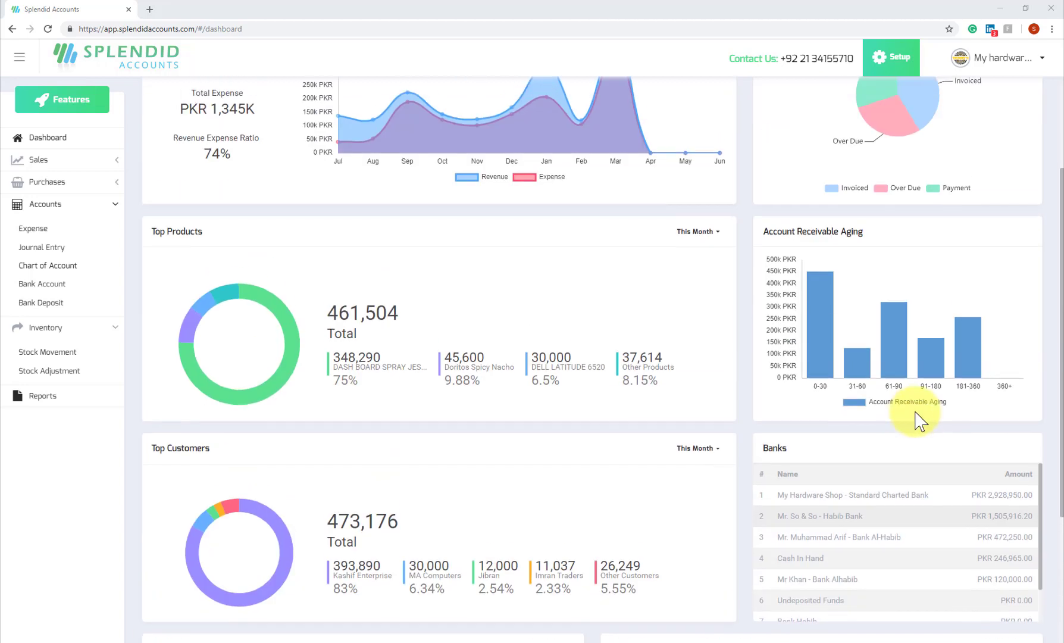
scroll(917, 419, "down", 2)
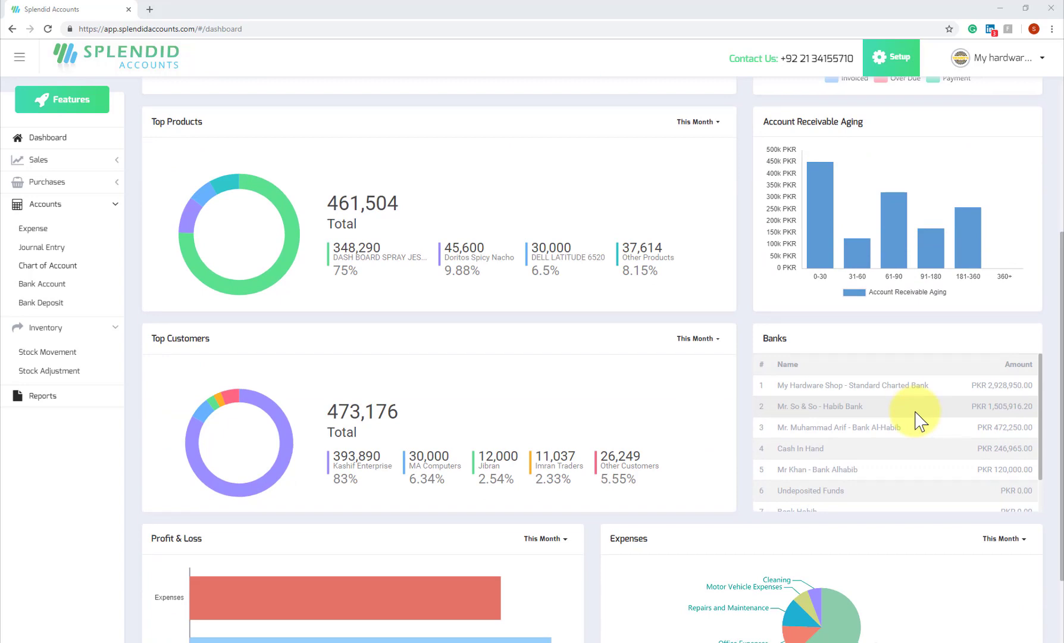
triple_click(844, 385)
left_click(845, 386)
triple_click(844, 385)
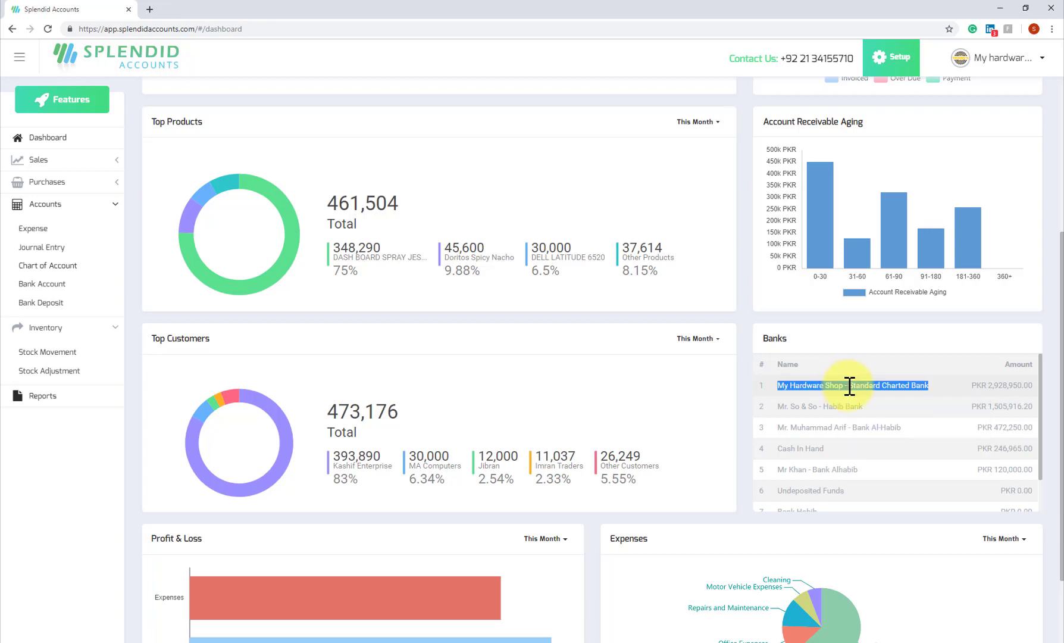
double_click(844, 385)
left_click(846, 386)
scroll(786, 448, "down", 1)
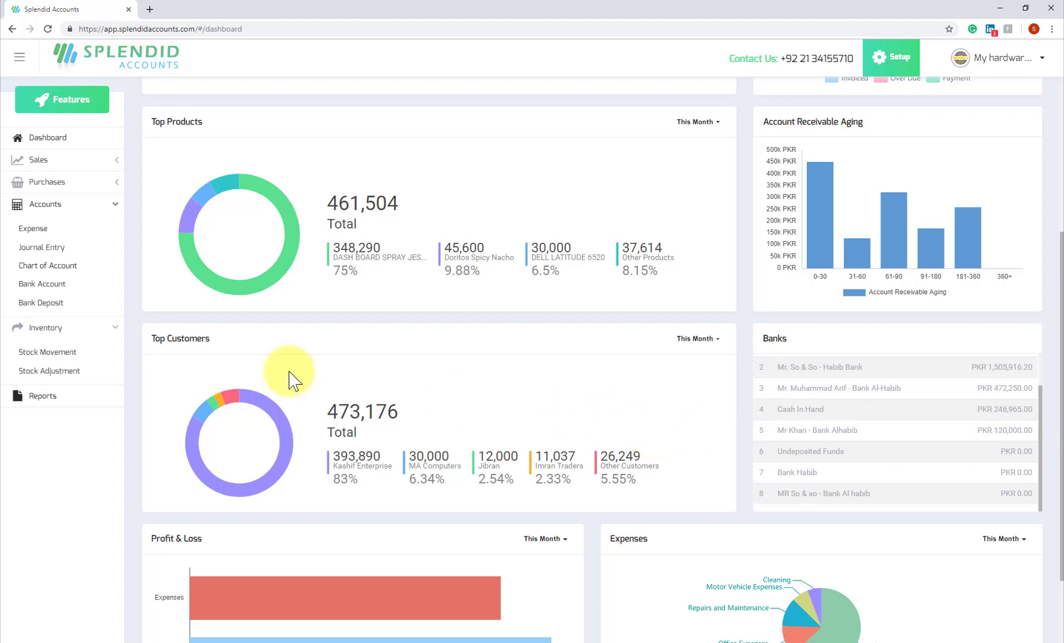
Collapse Inventory and open the Bank Accounts list from the Accounts section.
left_click(55, 210)
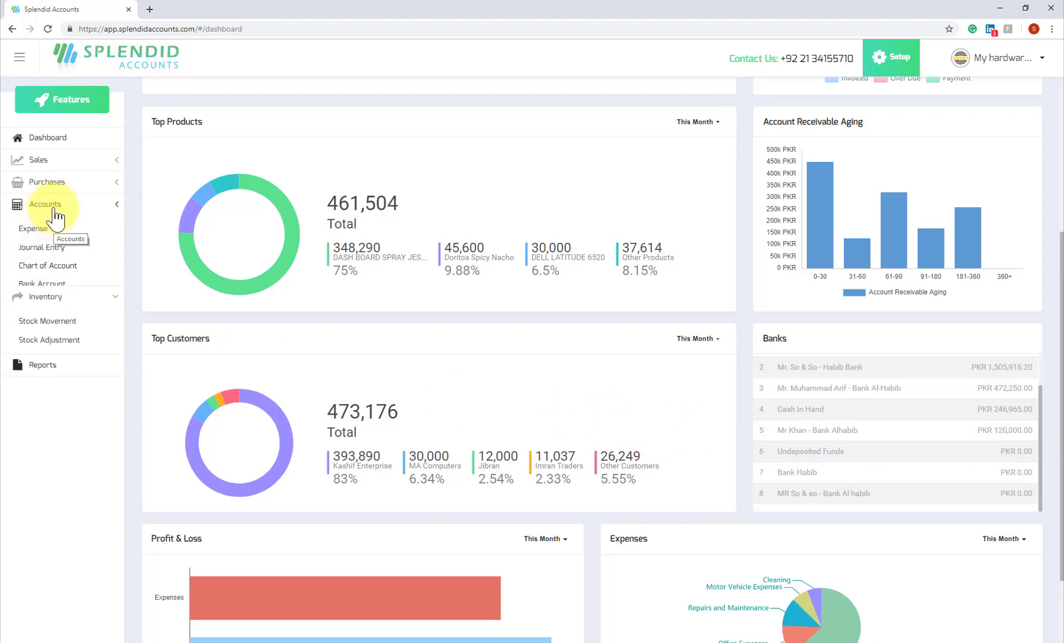
left_click(24, 231)
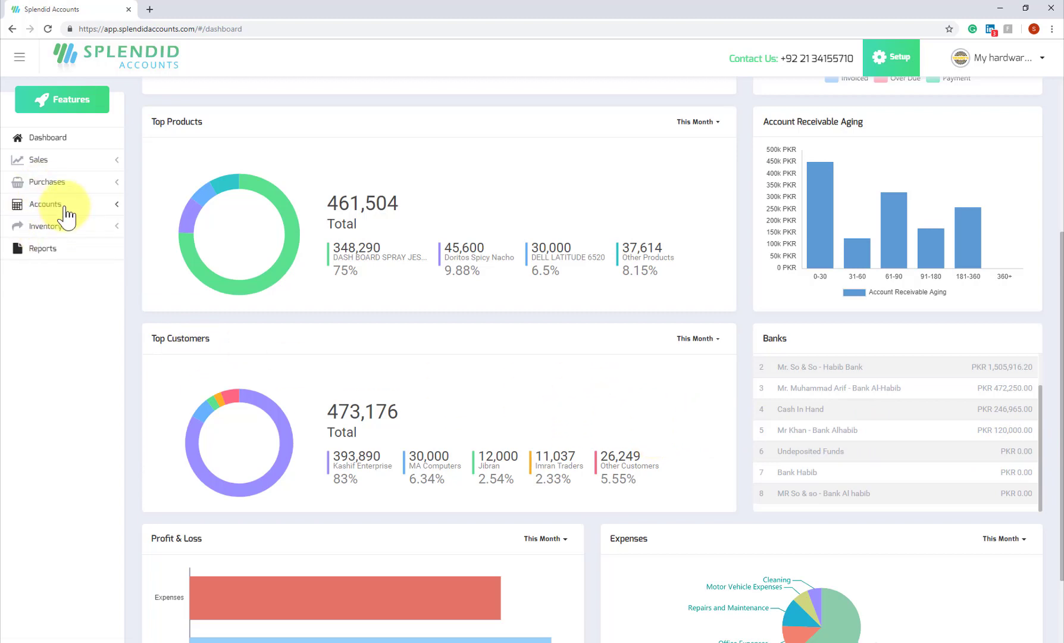
left_click(64, 210)
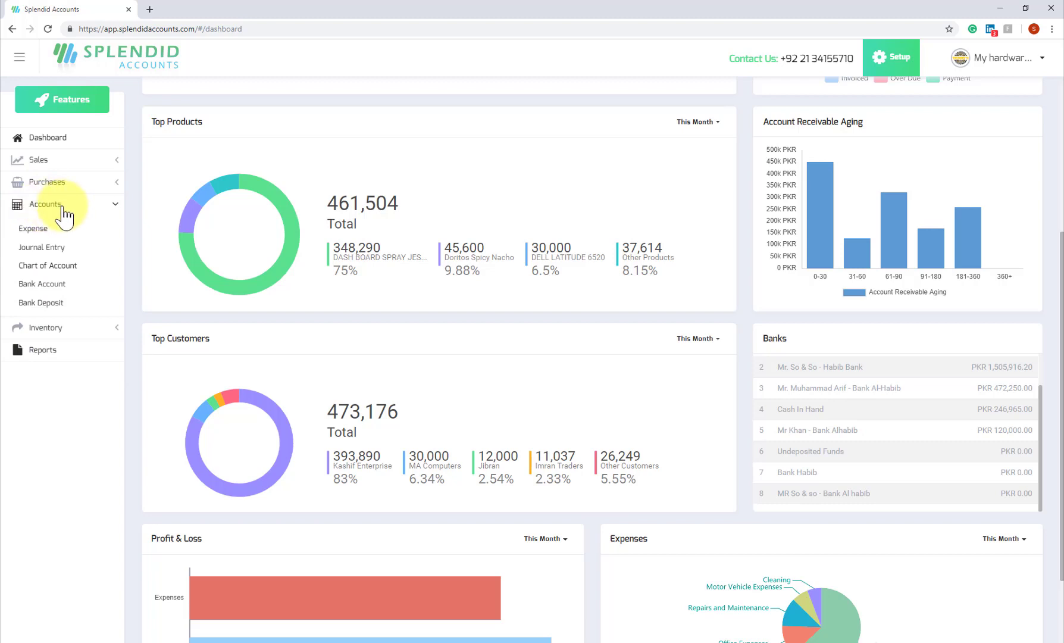
left_click(52, 290)
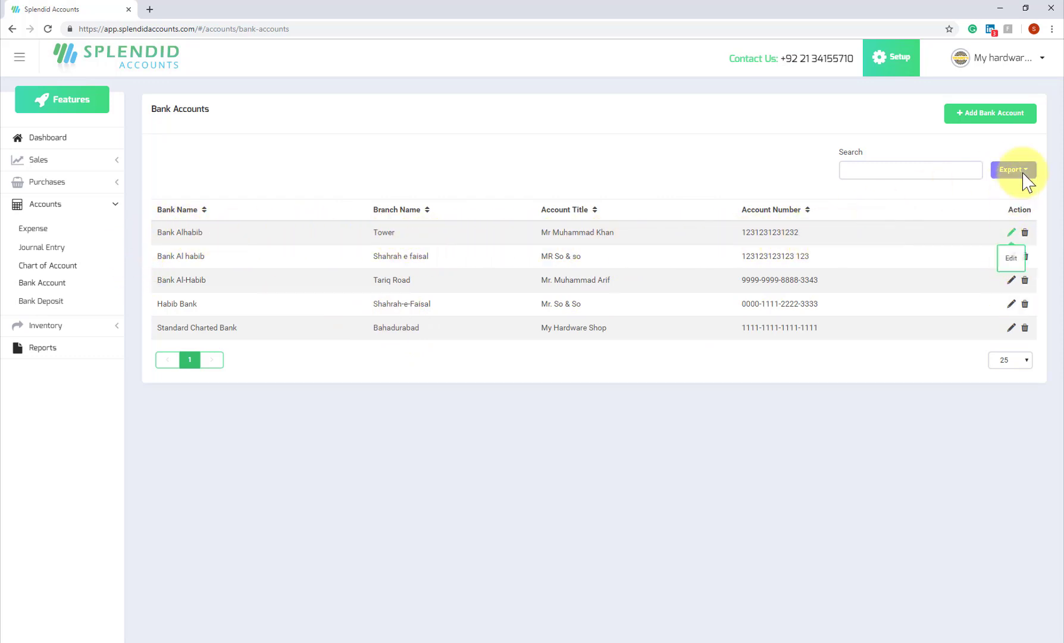
Start a new bank account for 'United Bank limited' at the Shahrah e faisal branch.
left_click(990, 118)
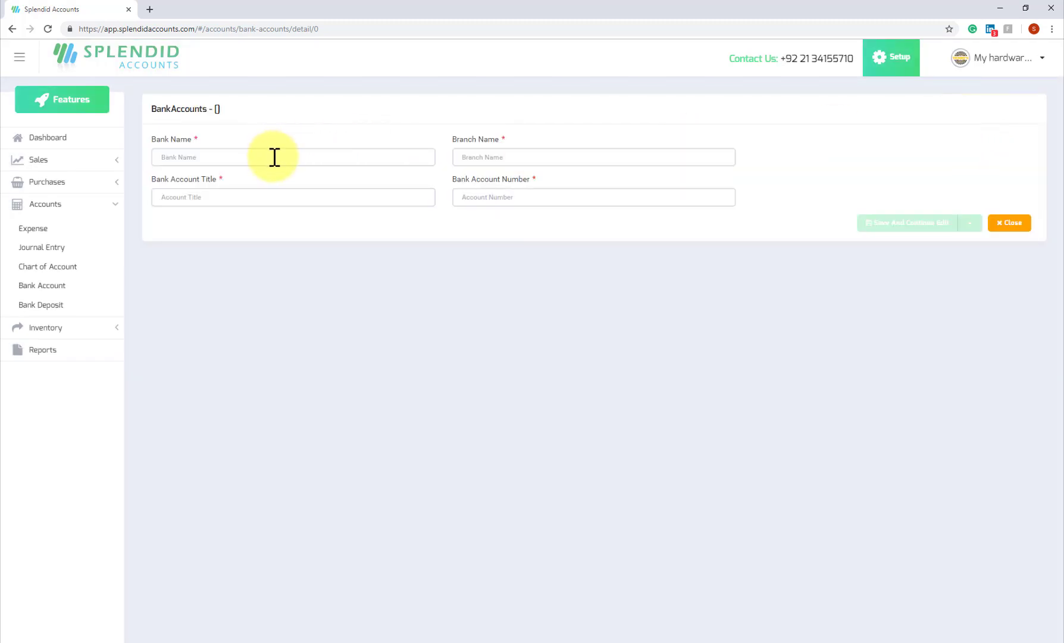
left_click(275, 154)
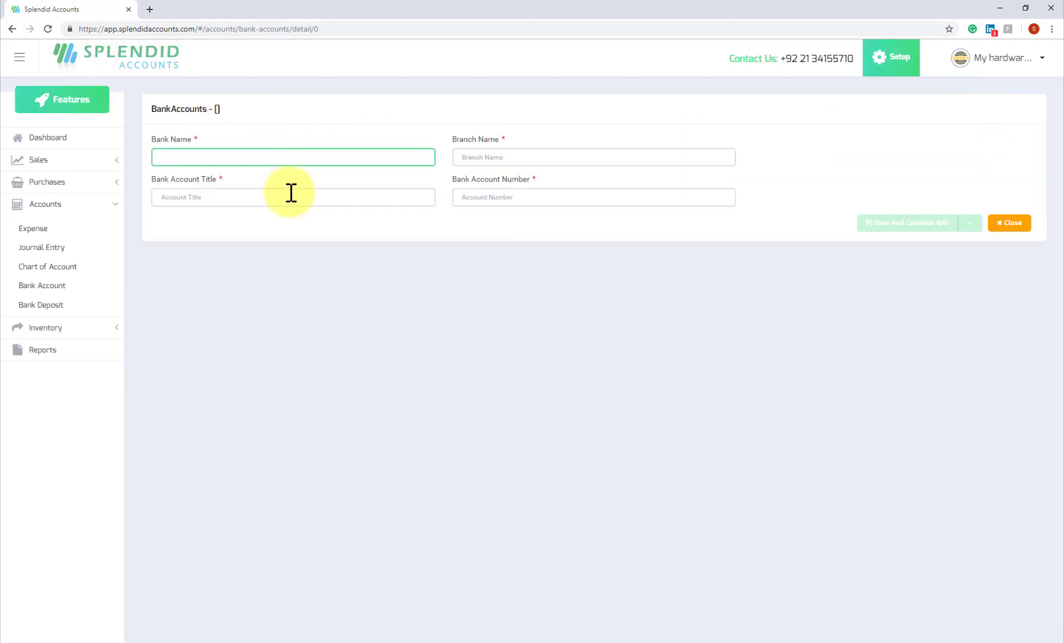
type("United Ban")
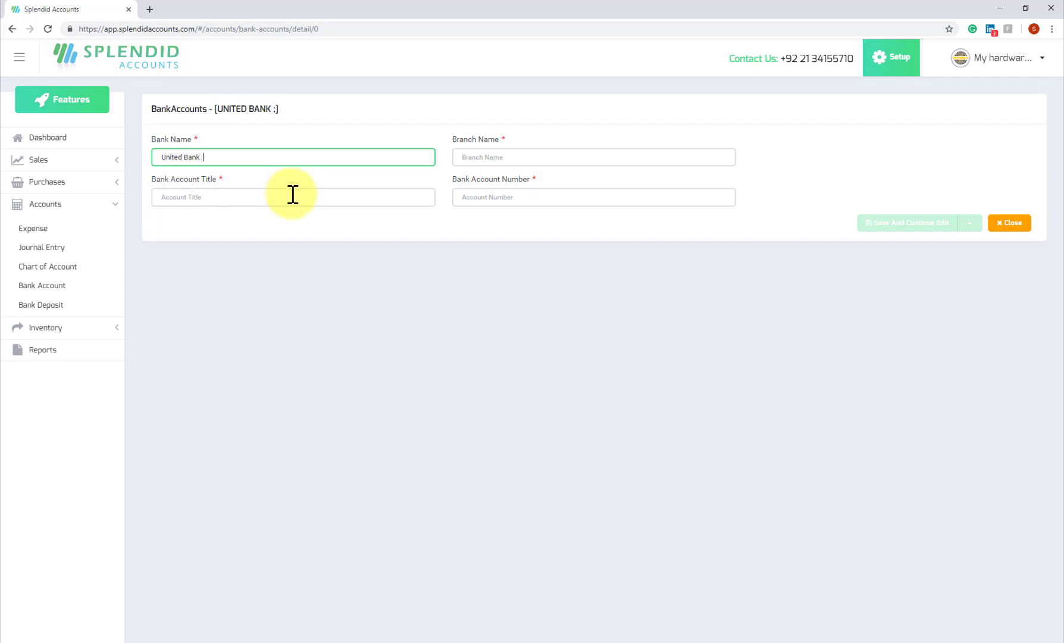
type("k limited")
key("Tab")
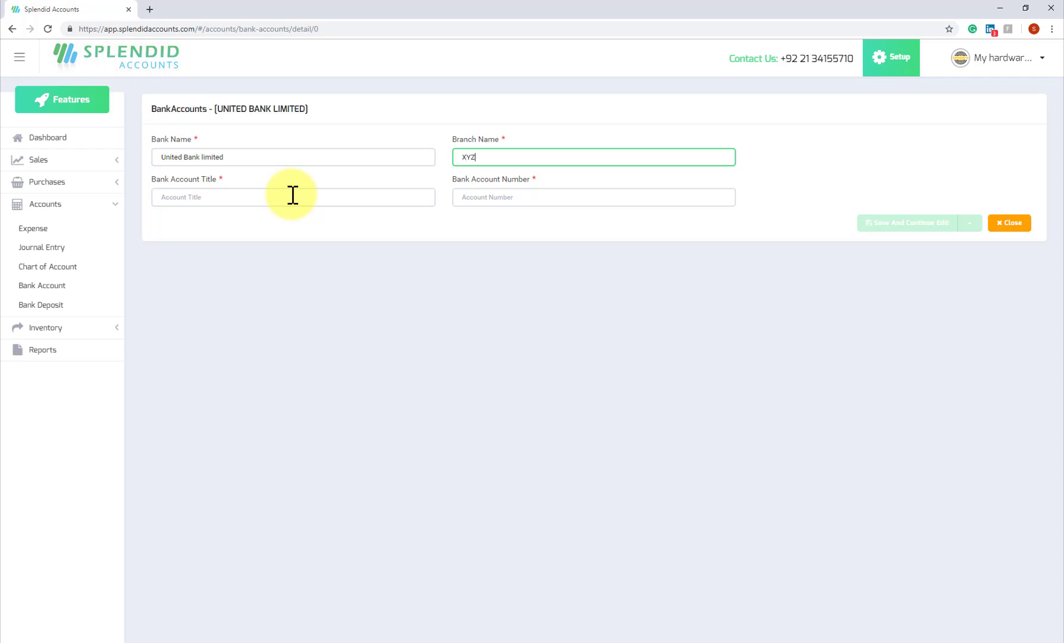
key("BackSpace")
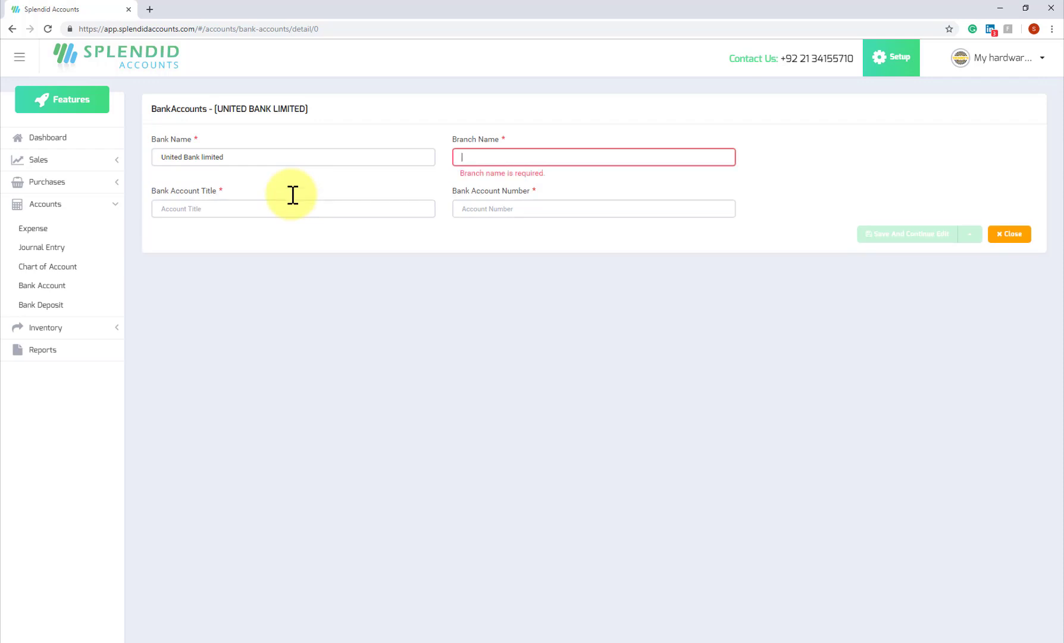
type("sha")
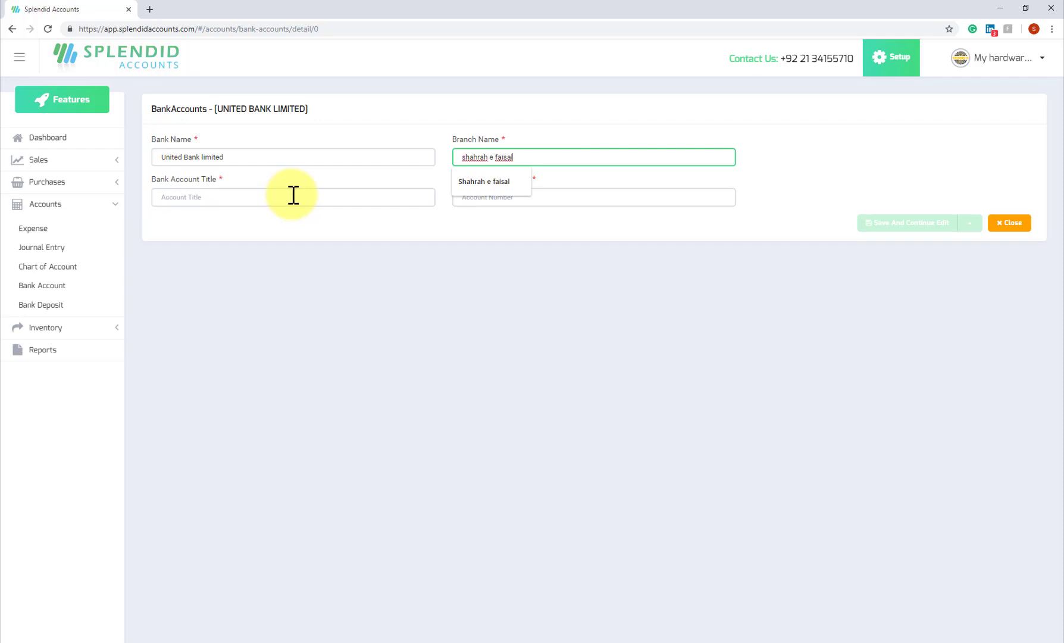
type("hrah e faisal")
key("Down")
key("Return")
Fill in the account title and account number, then save the account.
left_click(293, 194)
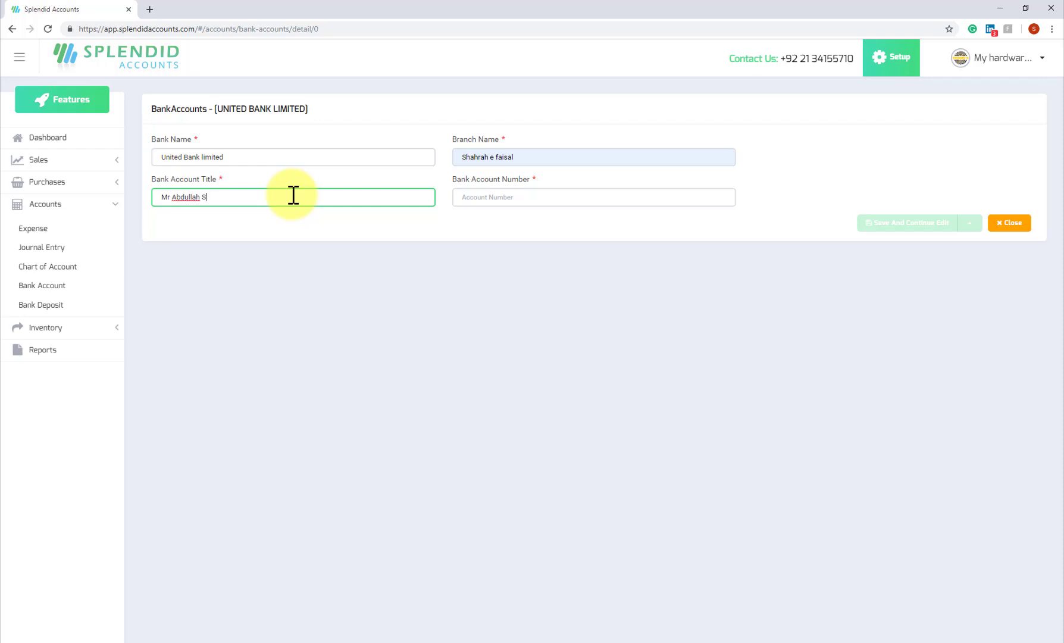
key("Tab")
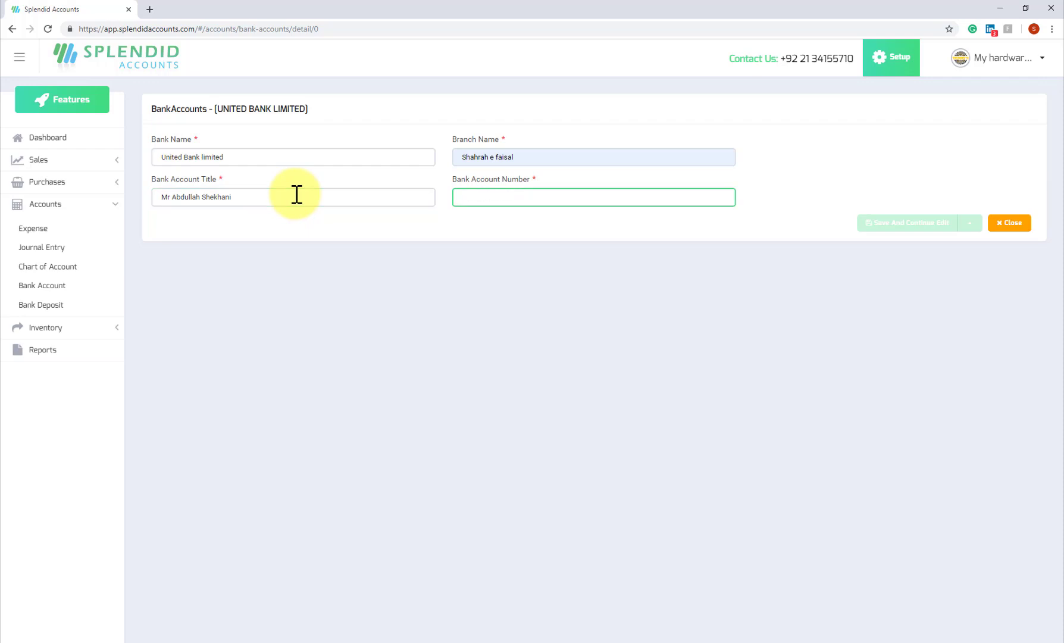
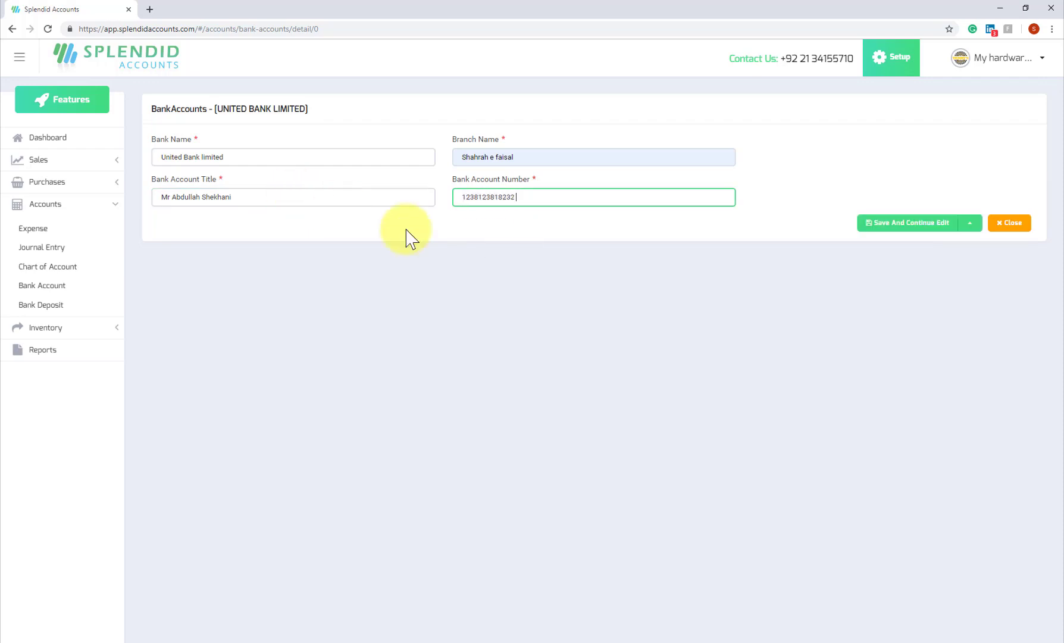
left_click(917, 226)
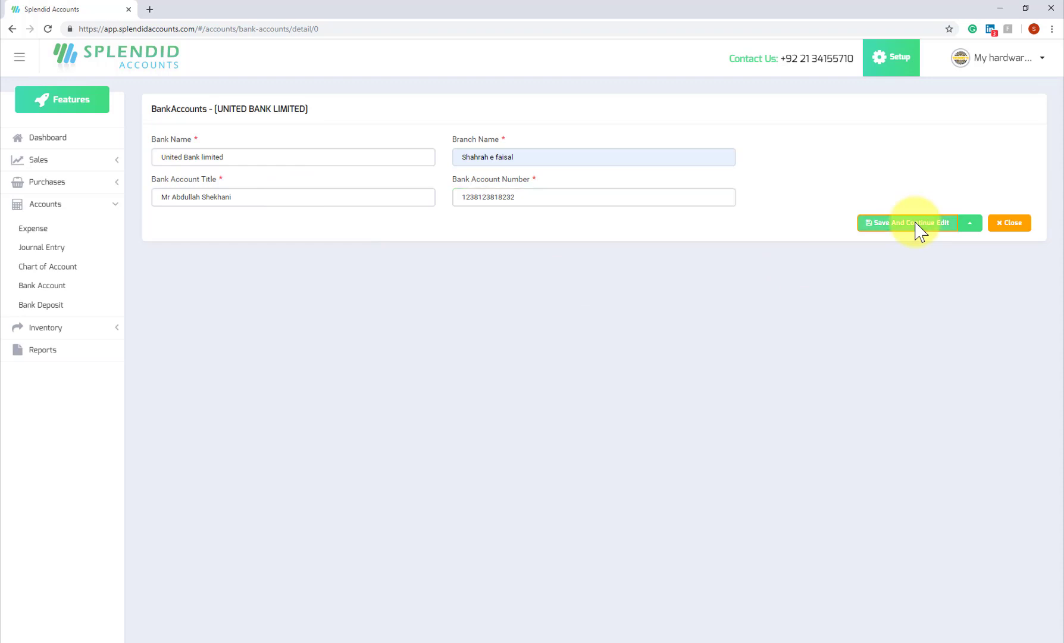
Close the bank account form and open Sales > Receive Money.
left_click(1005, 231)
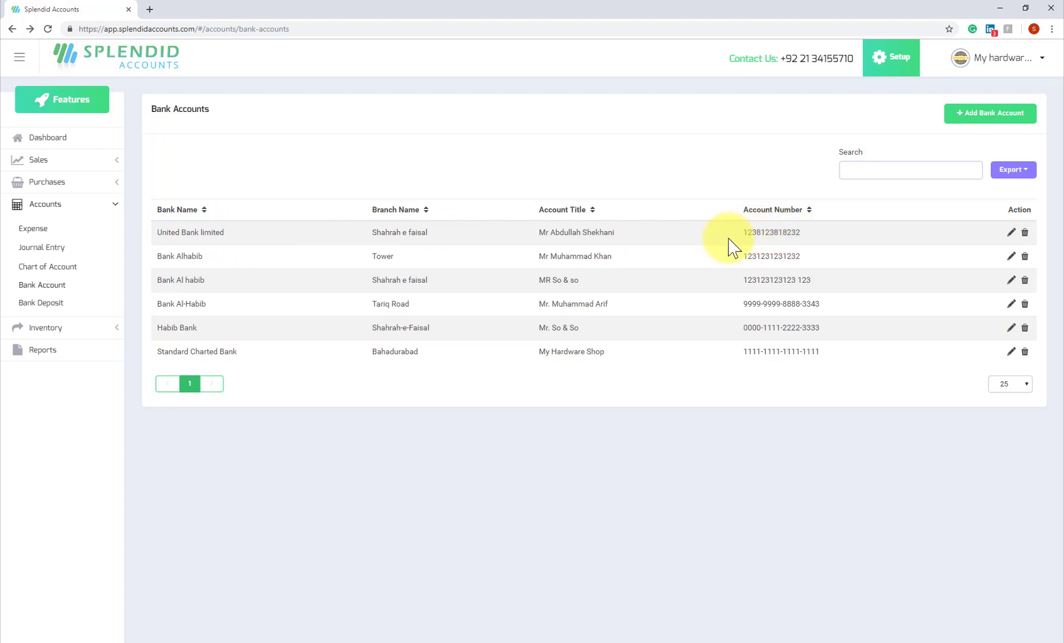
left_click(46, 167)
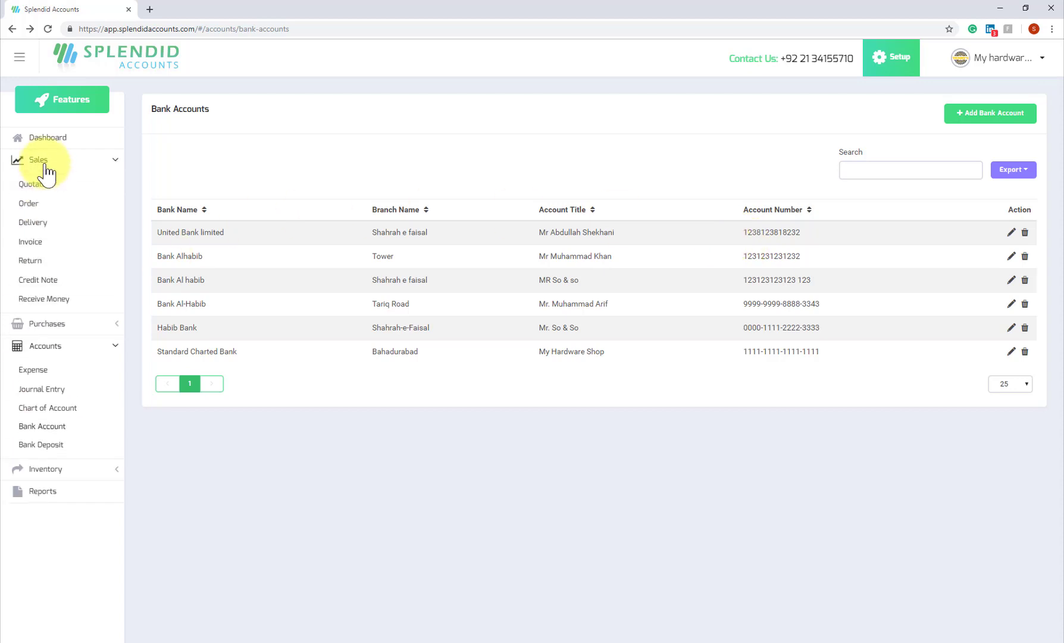
left_click(65, 351)
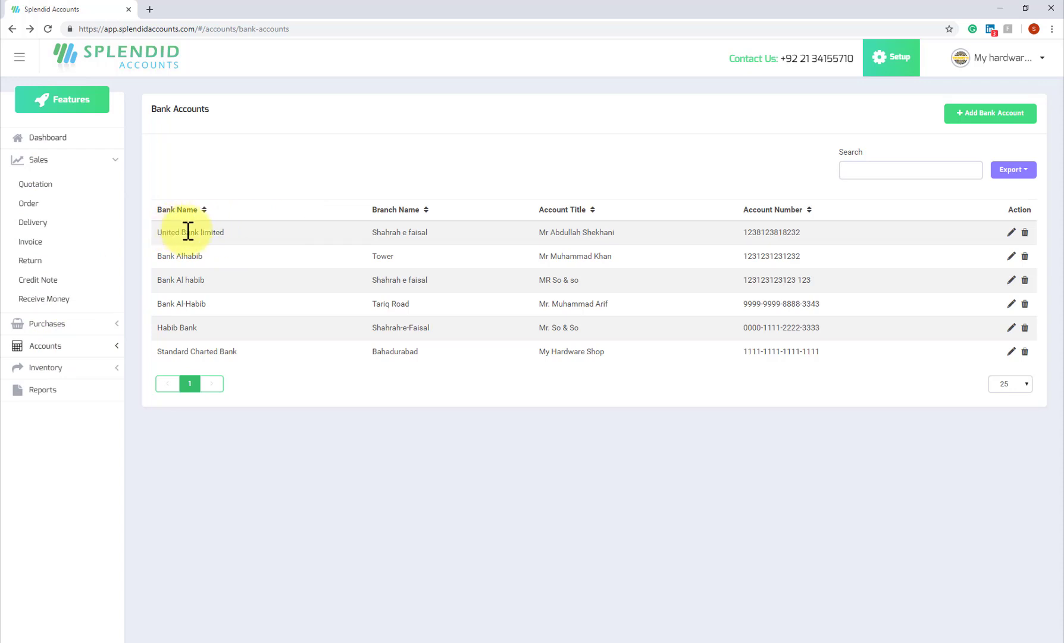
left_click(60, 299)
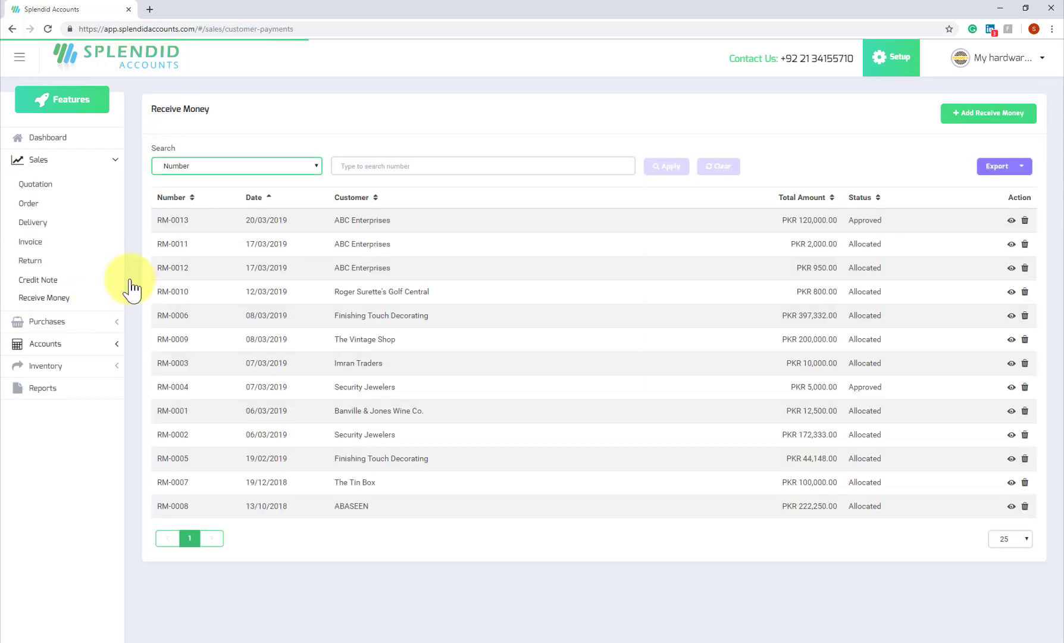
Start a receipt from ABC Enterprises paid by Direct Deposit into United Bank limited.
left_click(972, 119)
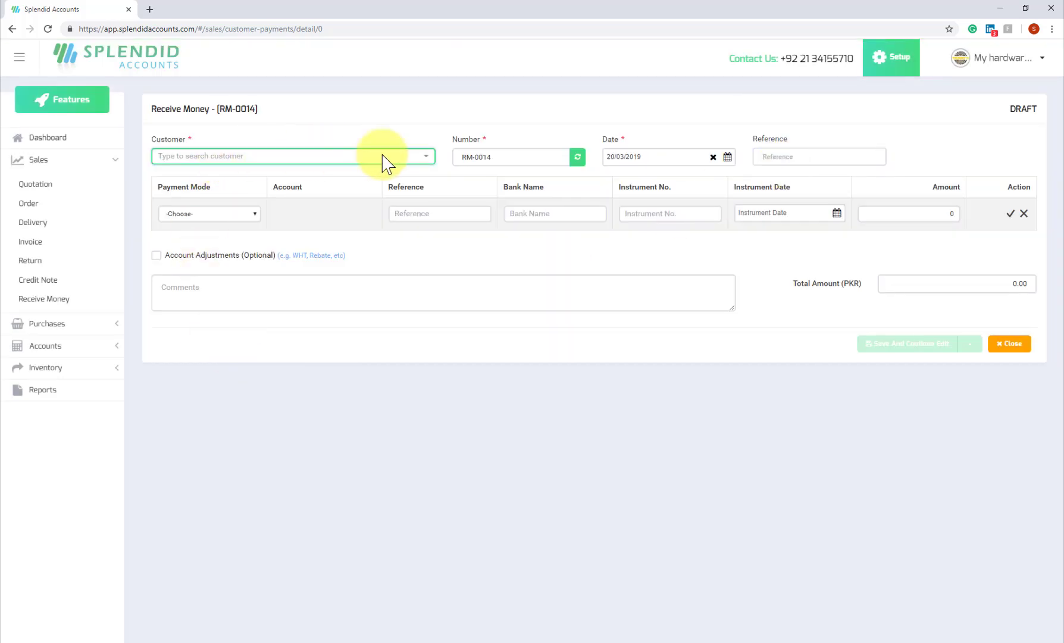
left_click(364, 158)
left_click(234, 194)
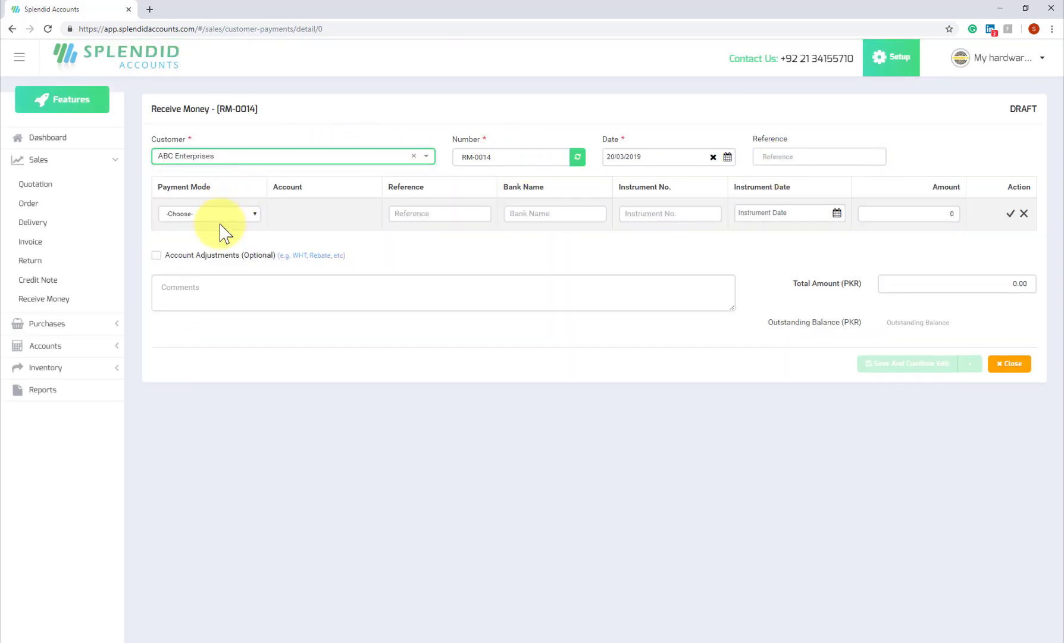
left_click(233, 214)
left_click(201, 216)
left_click(201, 216)
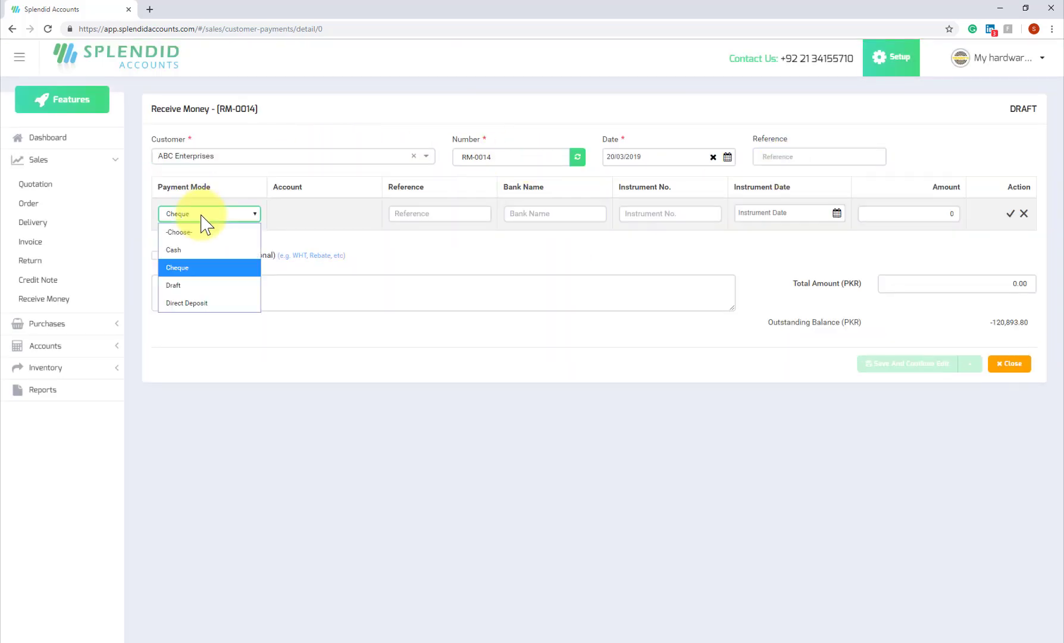
left_click(201, 305)
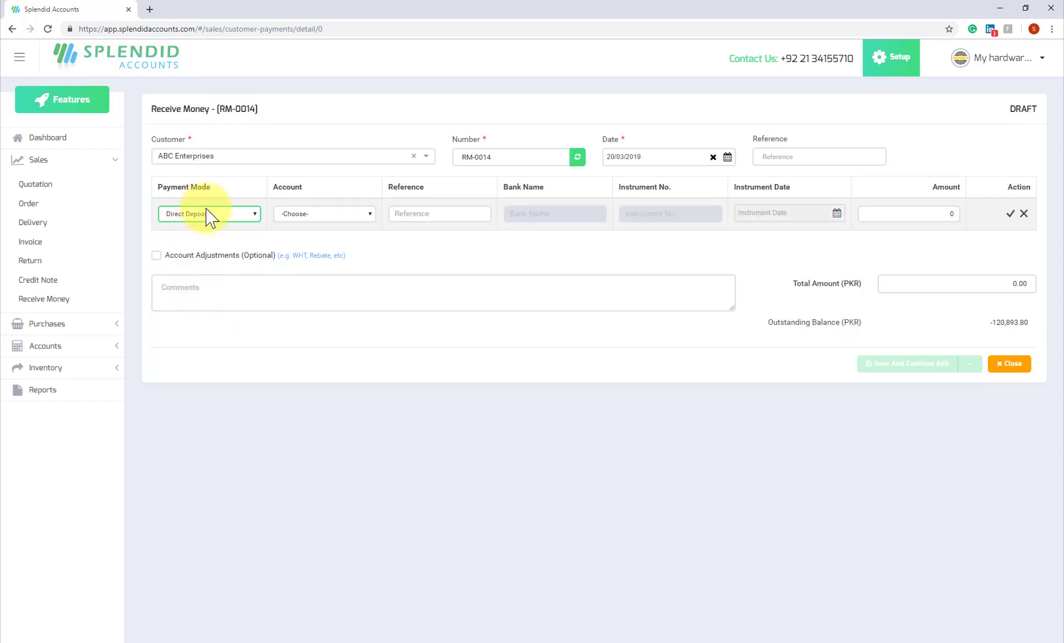
left_click(330, 216)
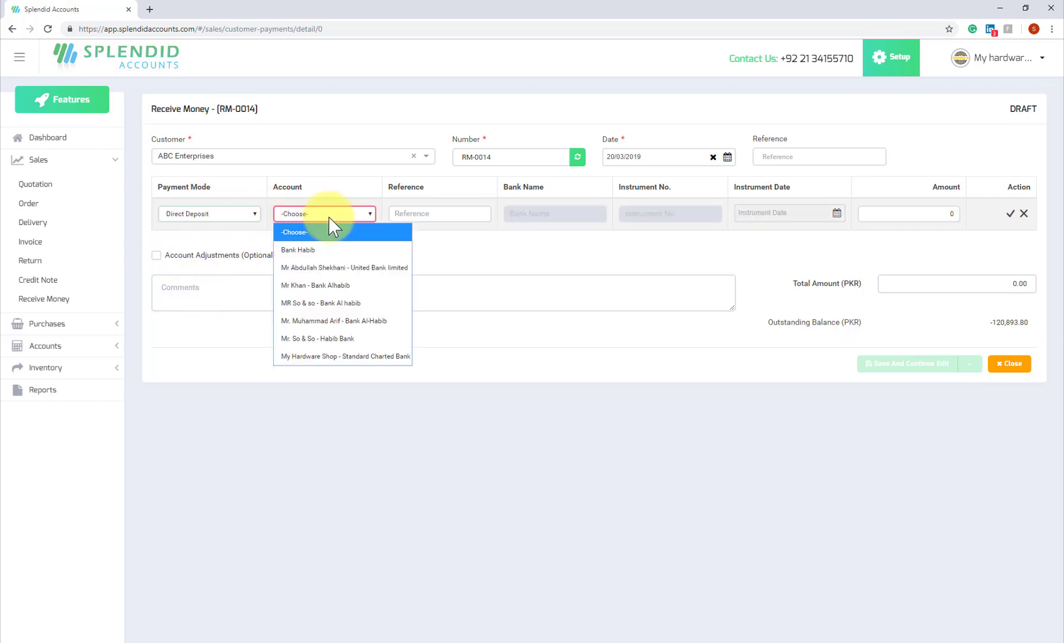
left_click(334, 270)
left_click(462, 213)
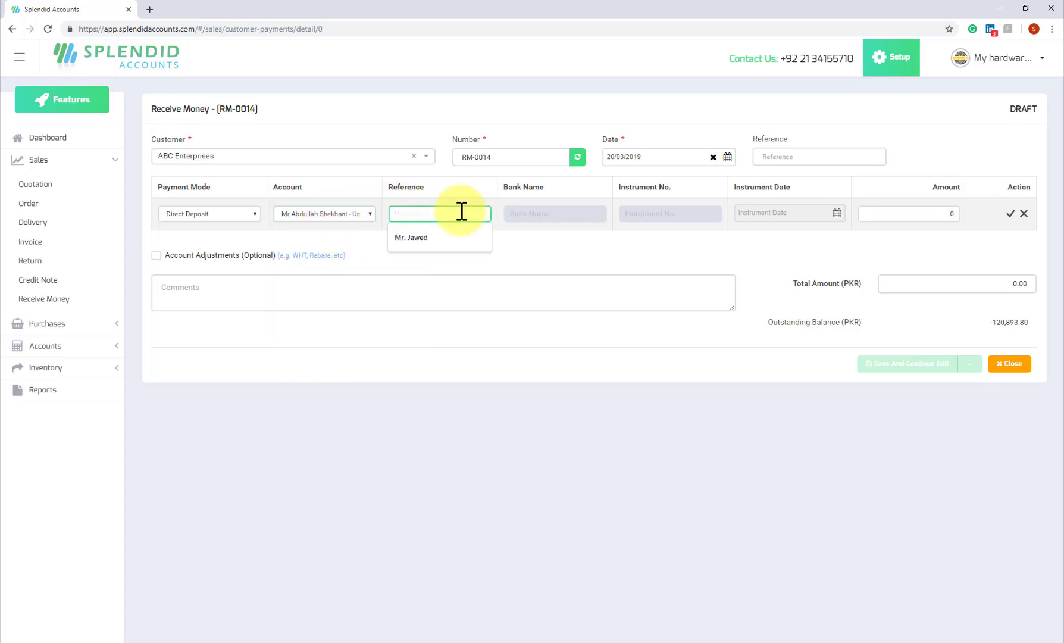
left_click(551, 231)
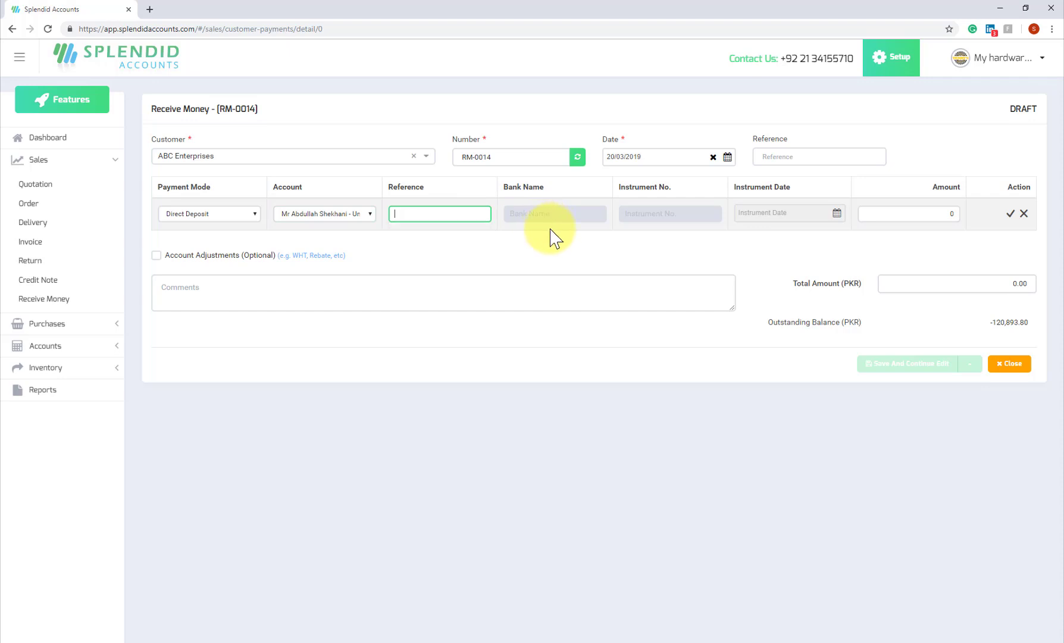
Enter a 30,000.00 amount, then save, approve and confirm the receipt.
left_click(912, 213)
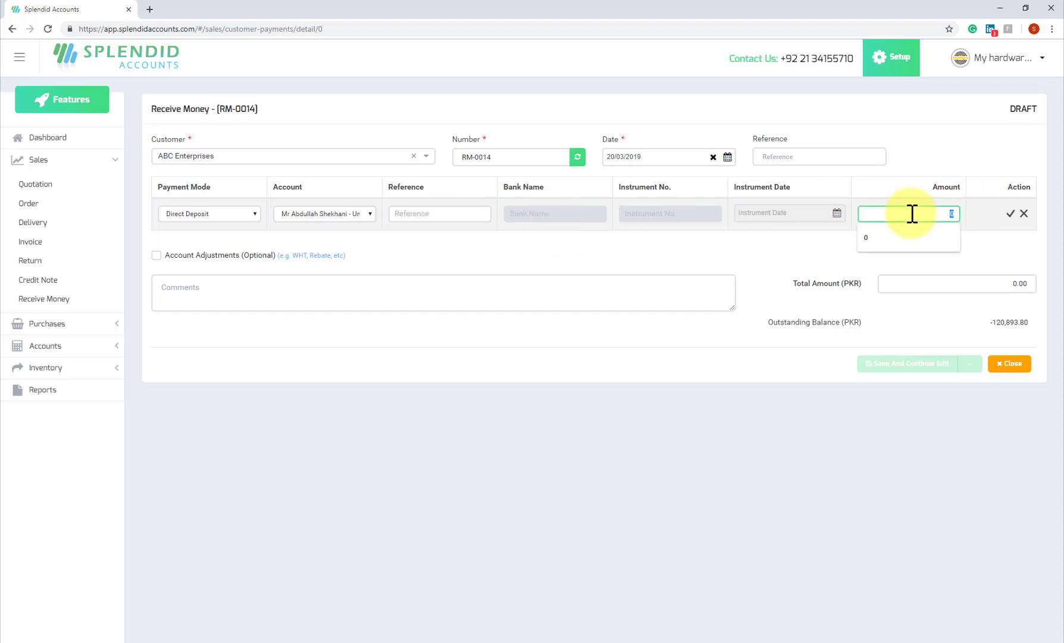
type("30000")
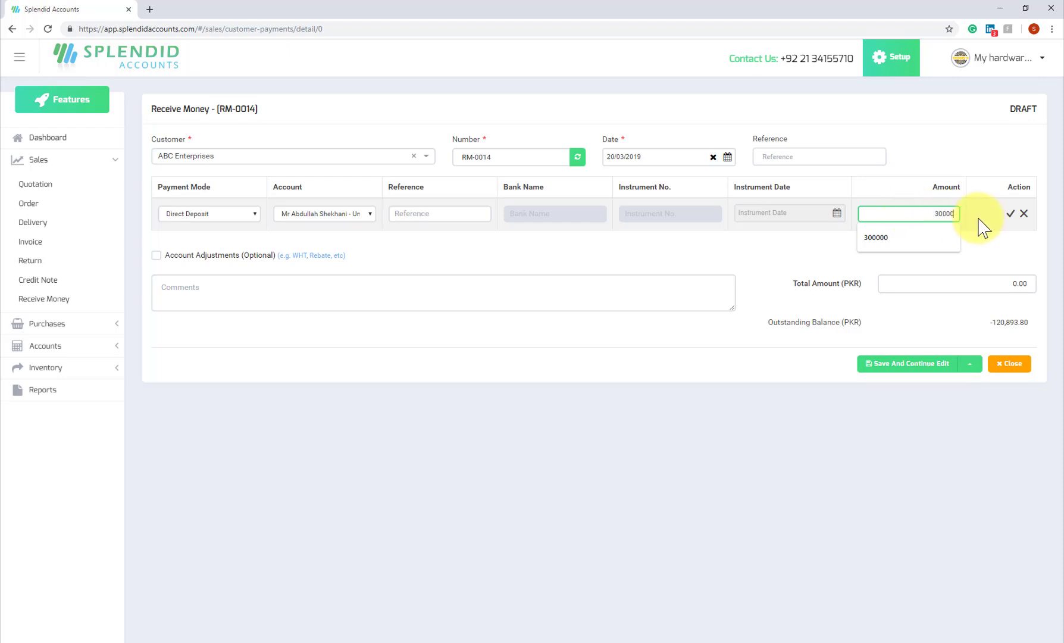
left_click(969, 364)
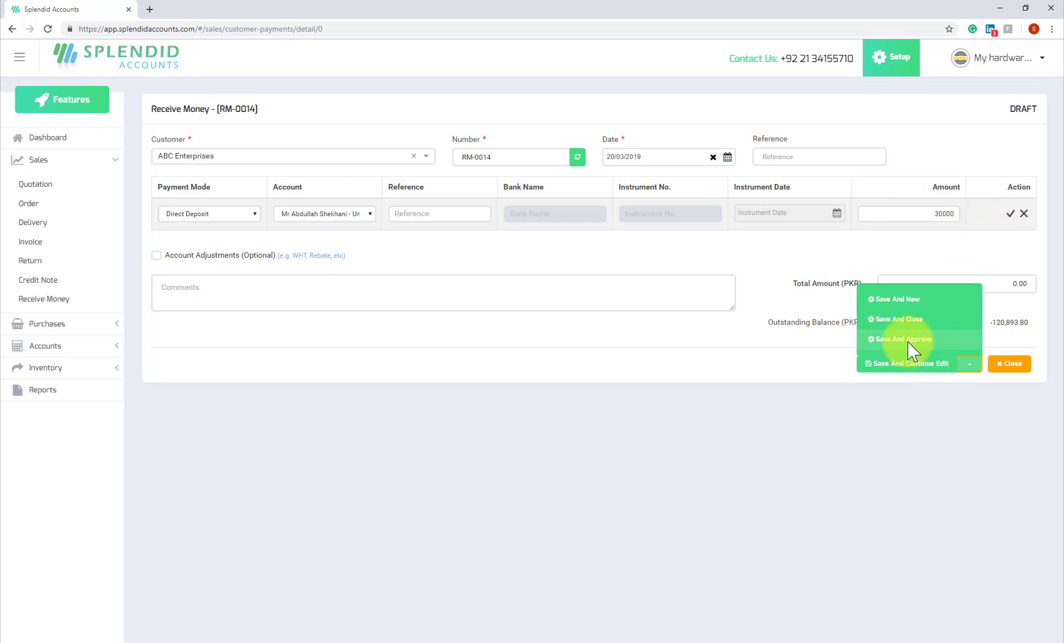
left_click(909, 340)
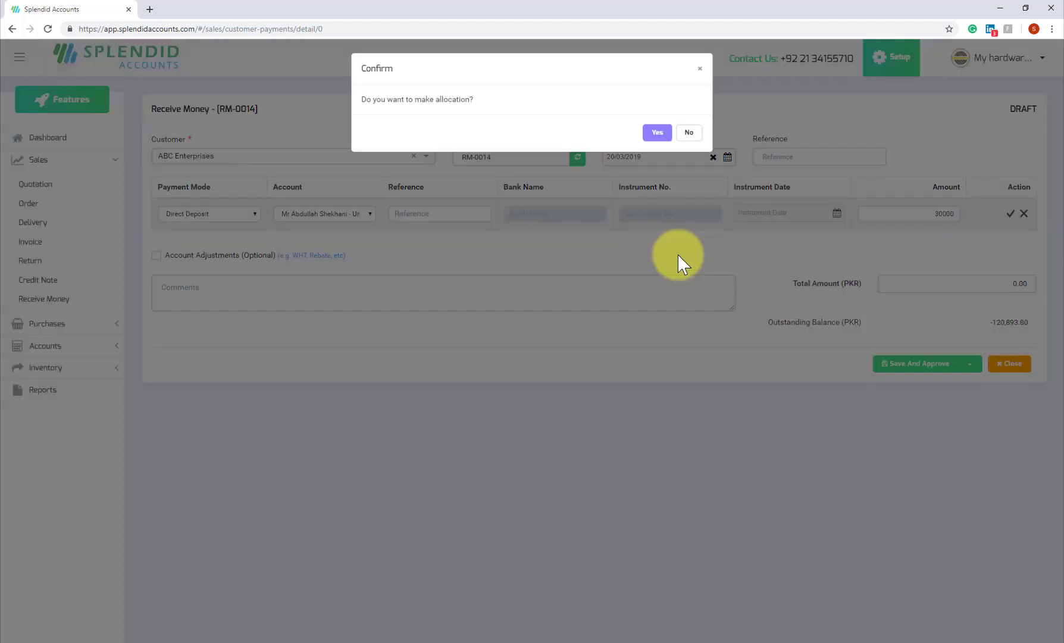
left_click(657, 132)
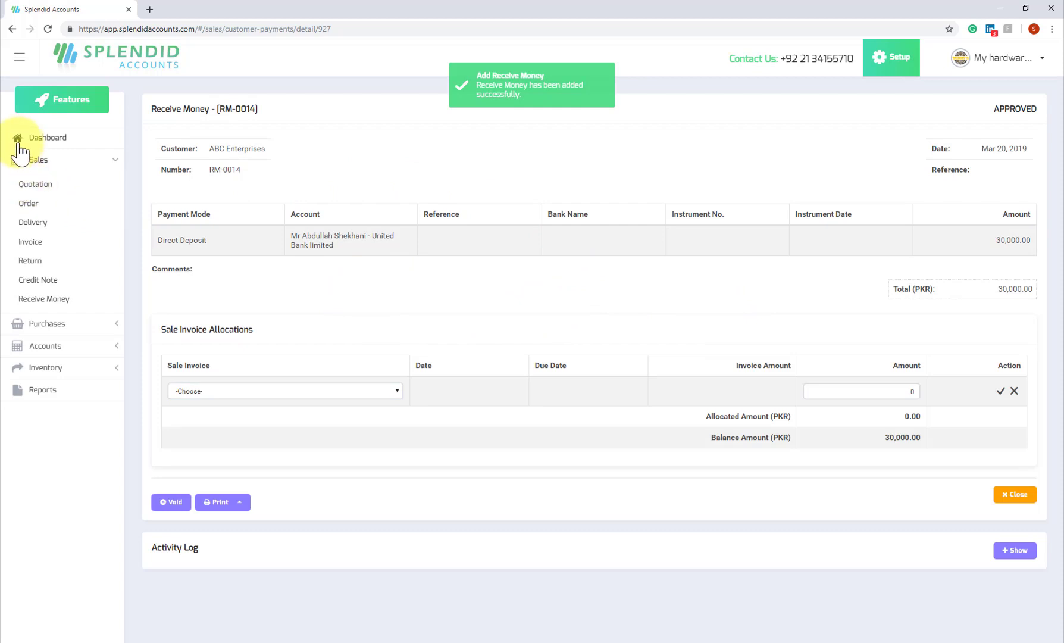
Check the dashboard's Banks widget showing United Bank limited at PKR 30,000.00.
left_click(57, 138)
scroll(664, 331, "down", 8)
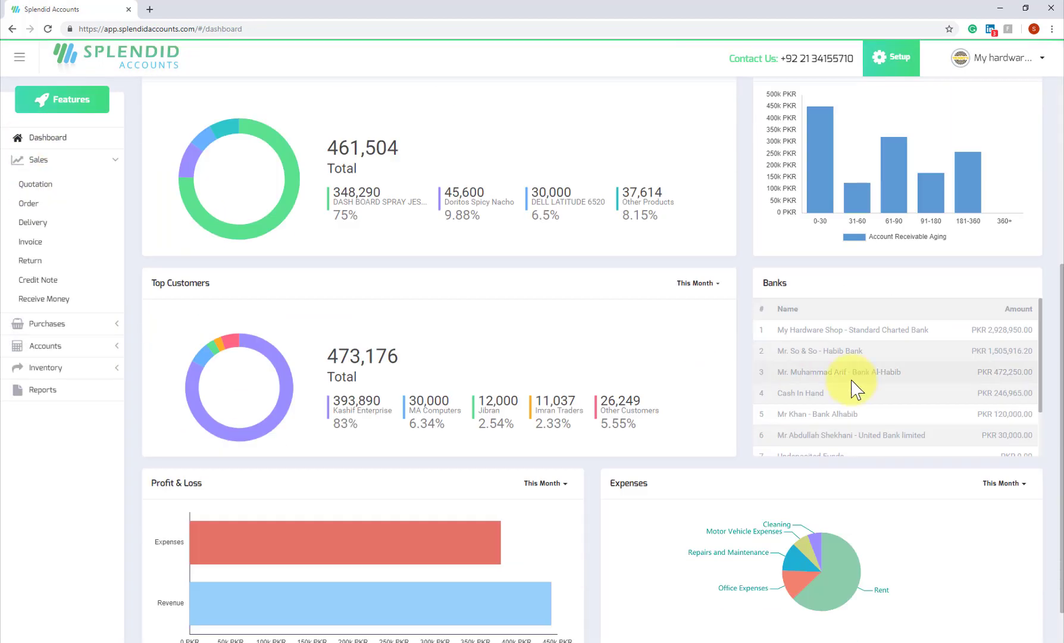
scroll(839, 378, "down", 2)
triple_click(840, 379)
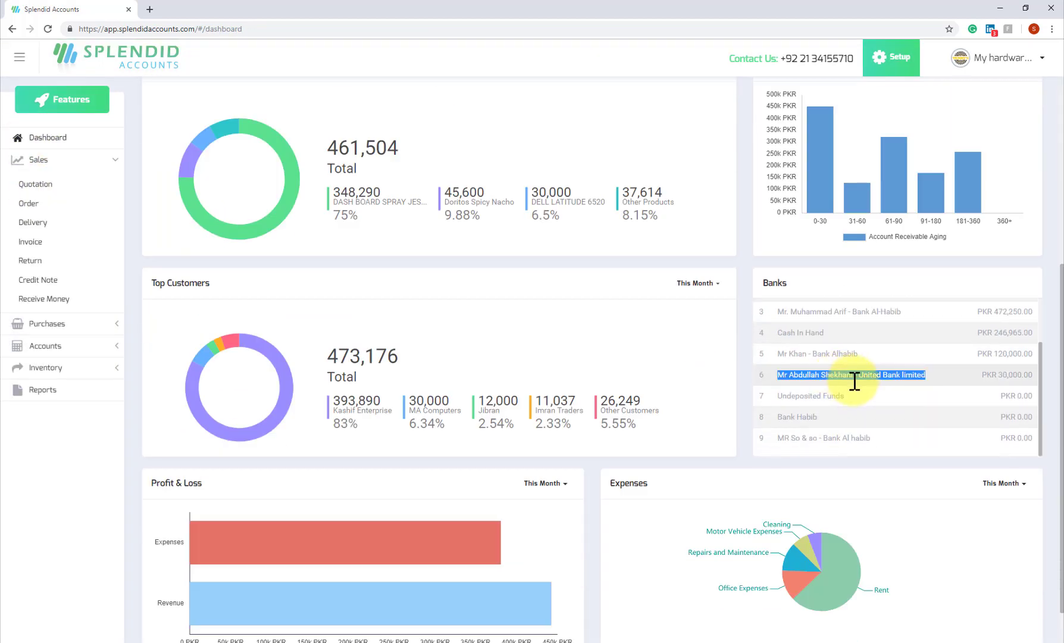
triple_click(1003, 374)
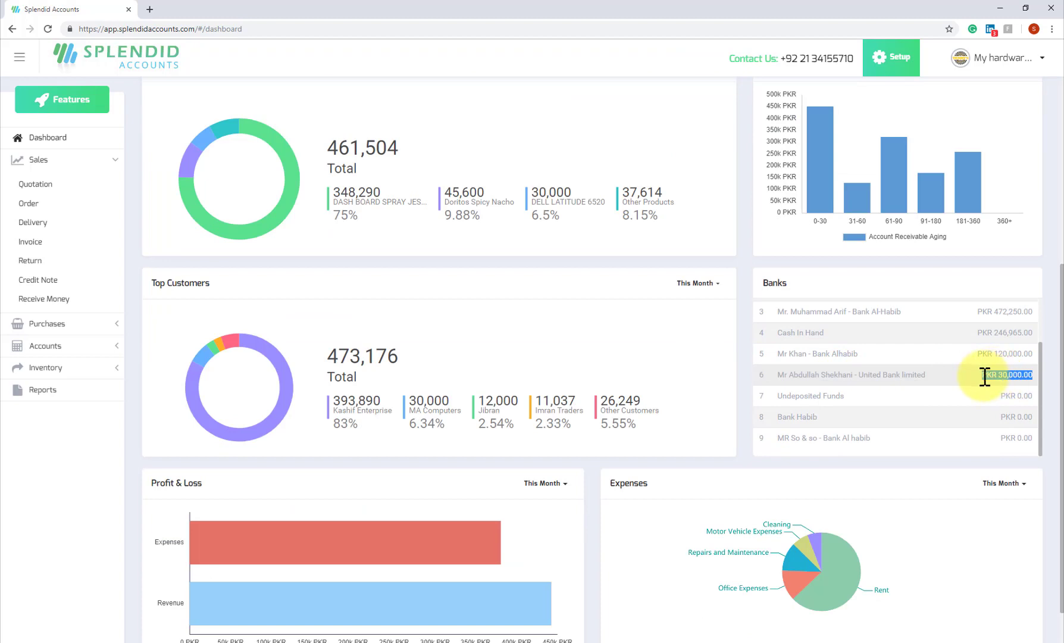
triple_click(840, 373)
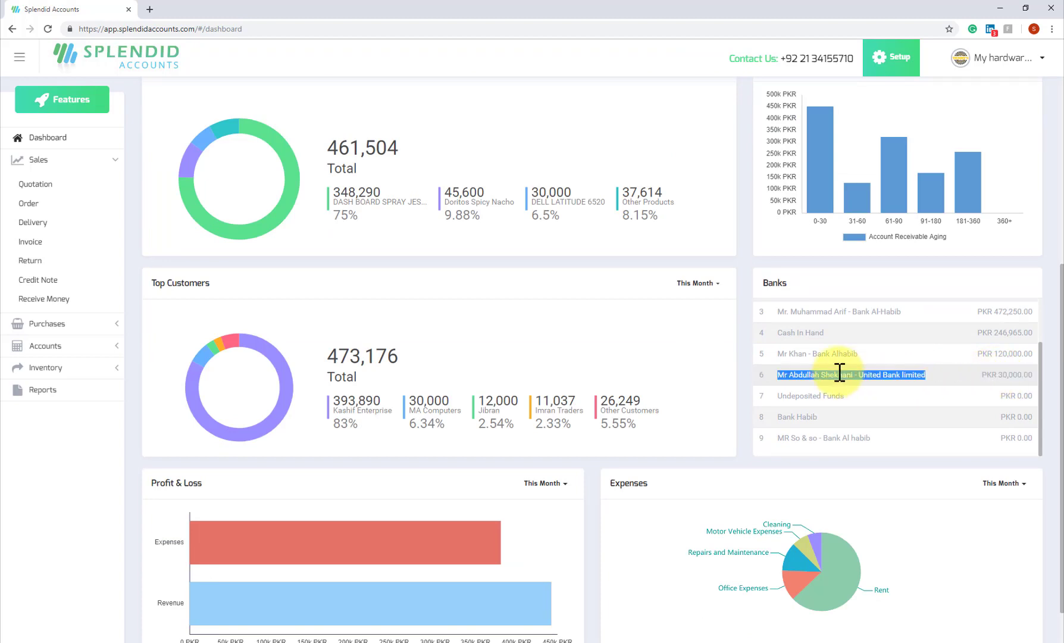
double_click(890, 375)
triple_click(890, 375)
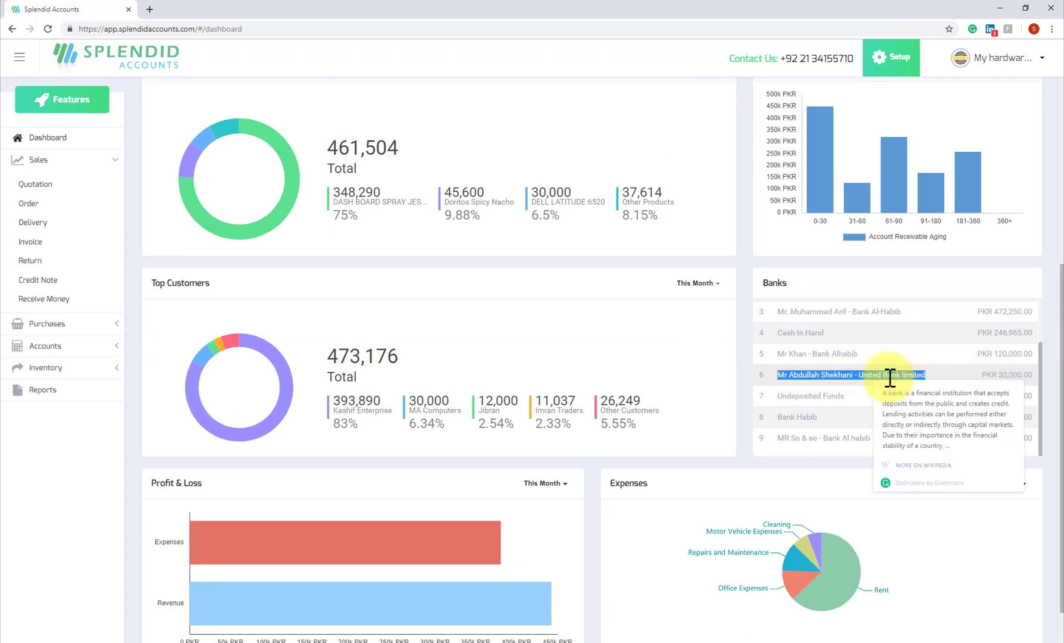
left_click(1010, 374)
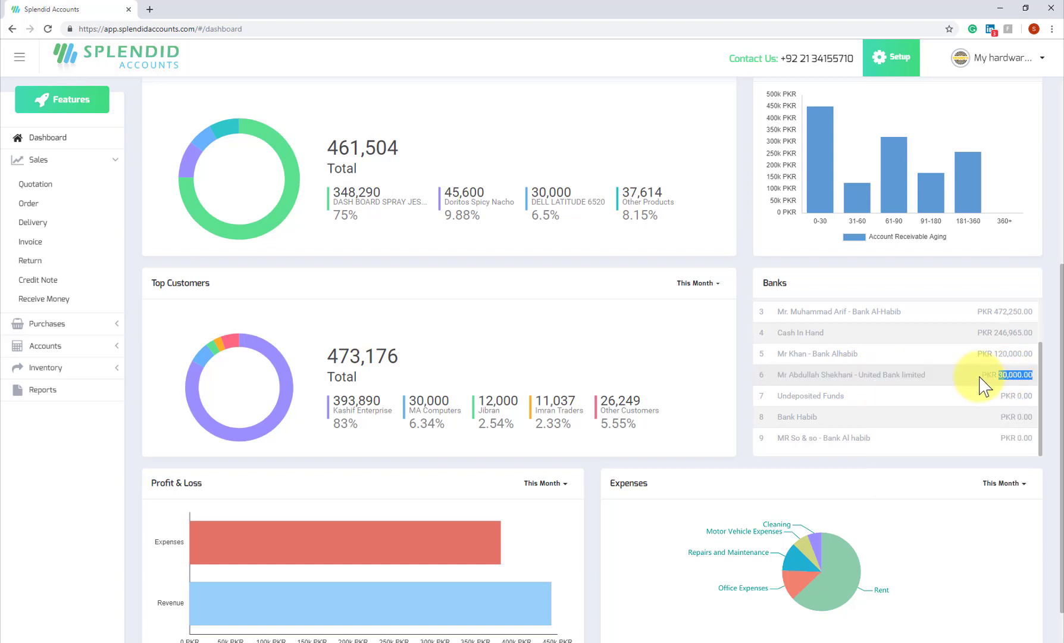
Start a new Receive Money entry for customer ABC Enterprises.
left_click(50, 309)
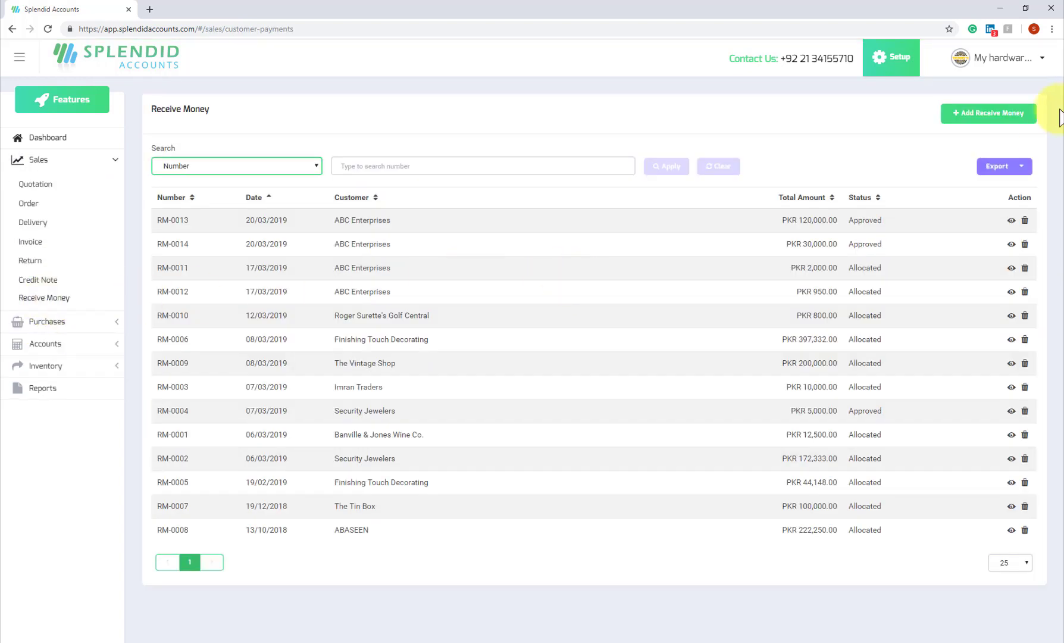
left_click(983, 117)
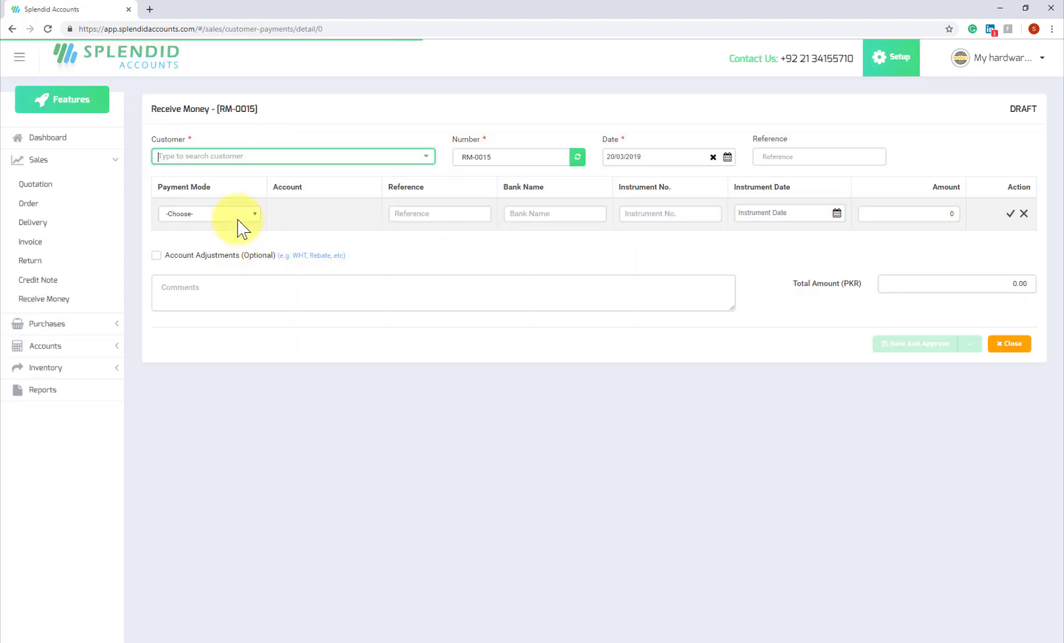
left_click(238, 214)
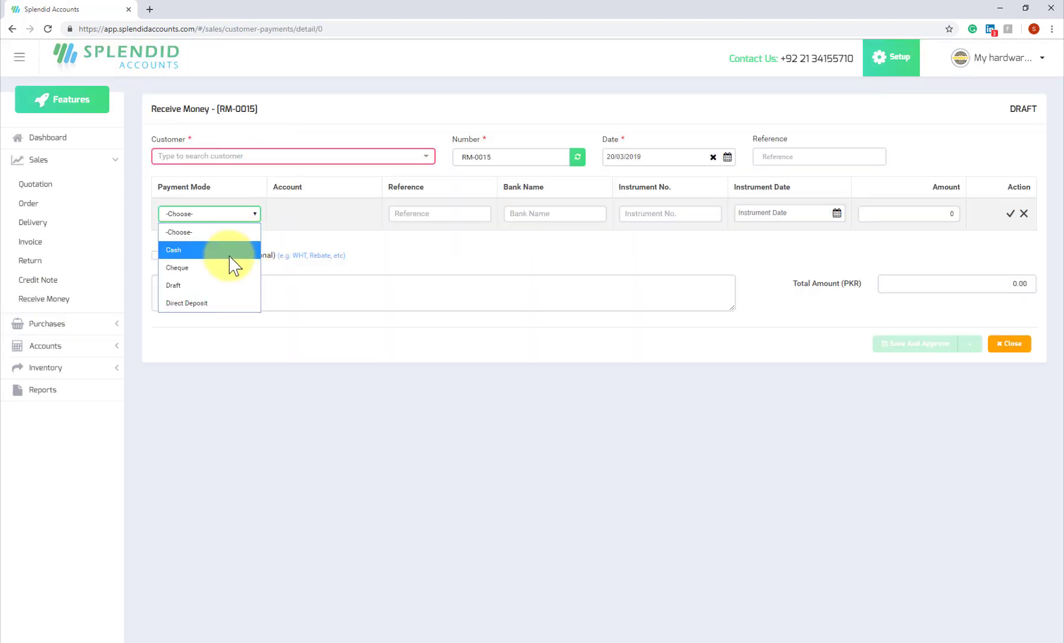
left_click(247, 159)
left_click(247, 157)
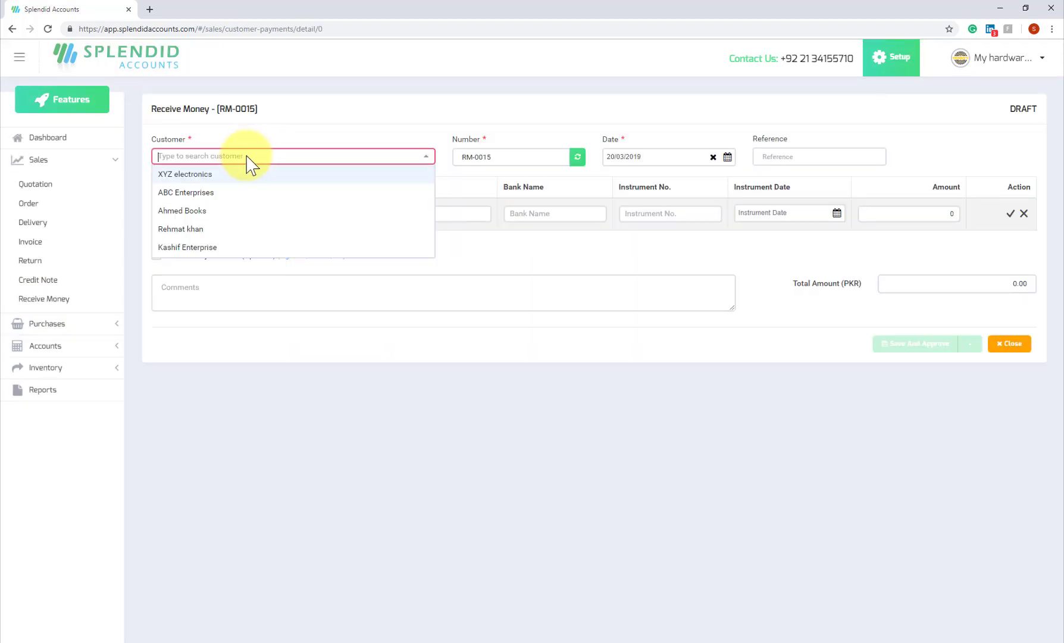
left_click(238, 194)
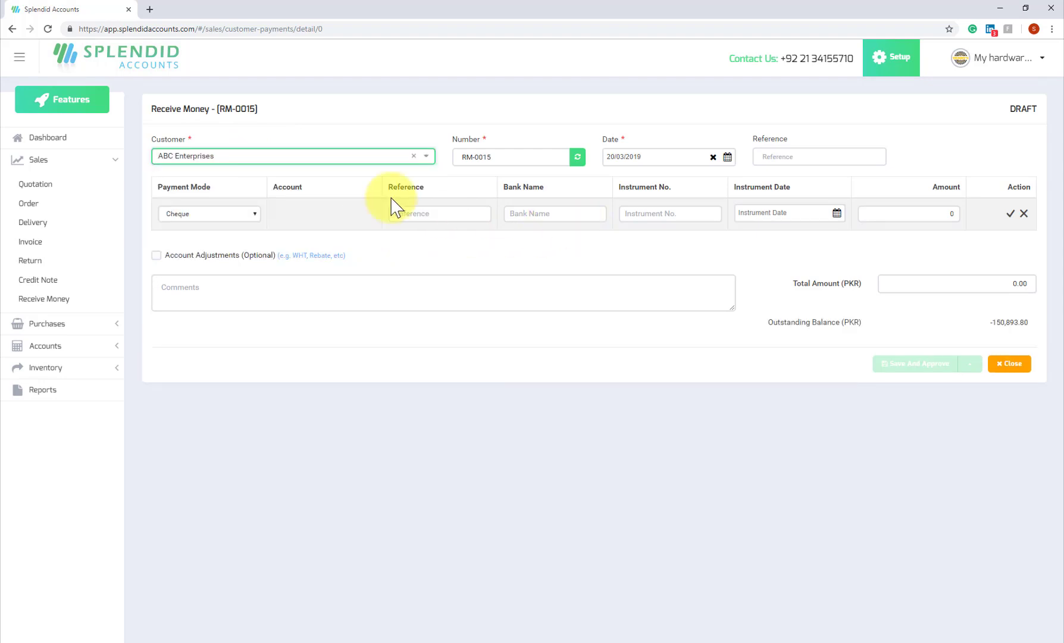
Add a cheque line: instrument 3234234, dated 21/03/2019, for 500,000.00.
left_click(420, 214)
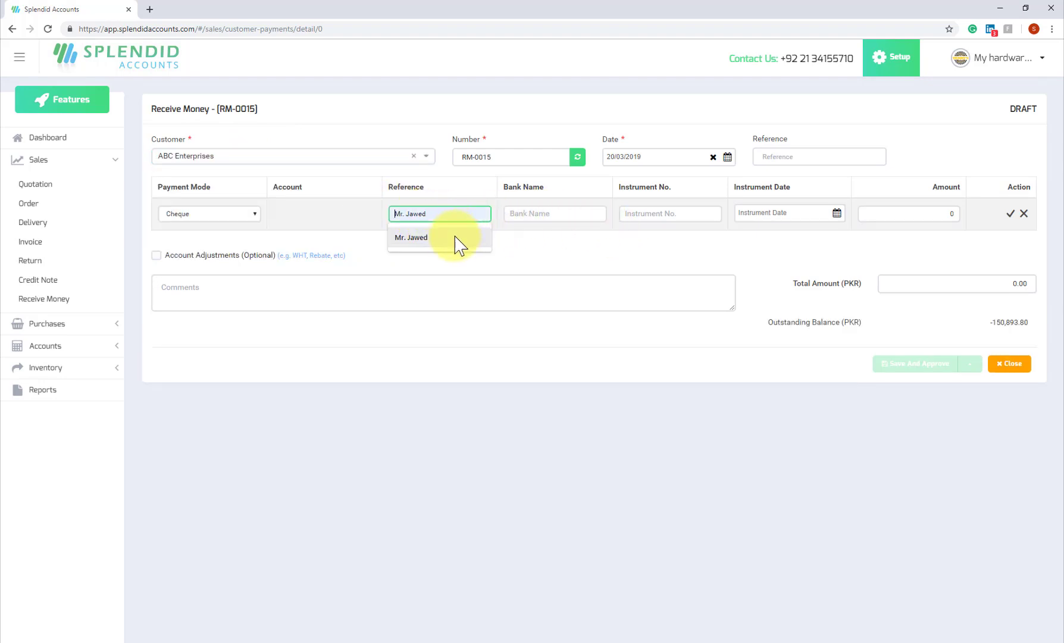
left_click(456, 241)
left_click(544, 214)
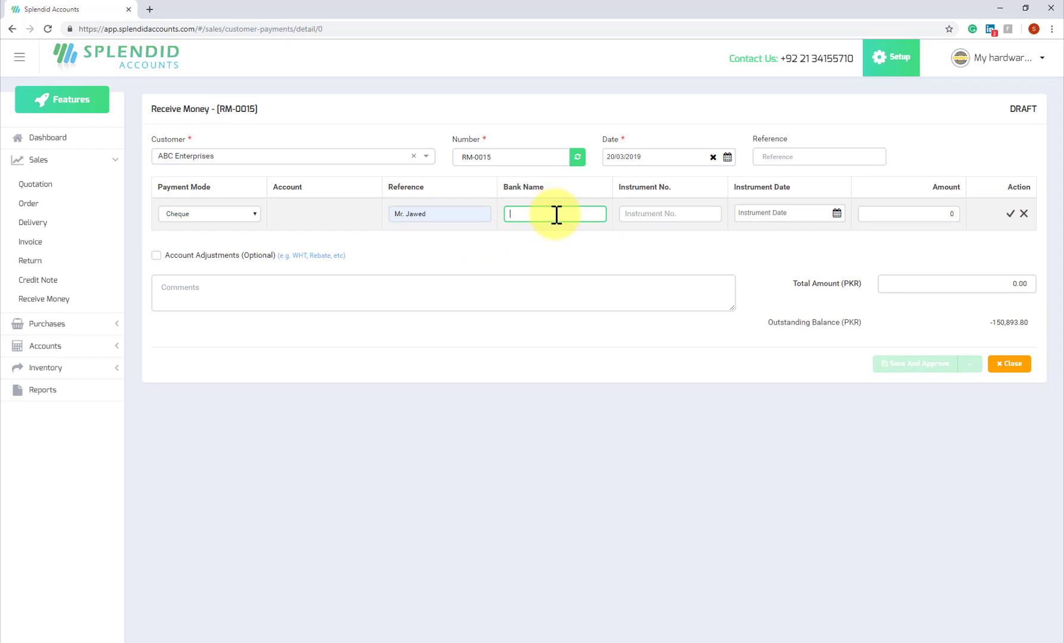
key("Tab")
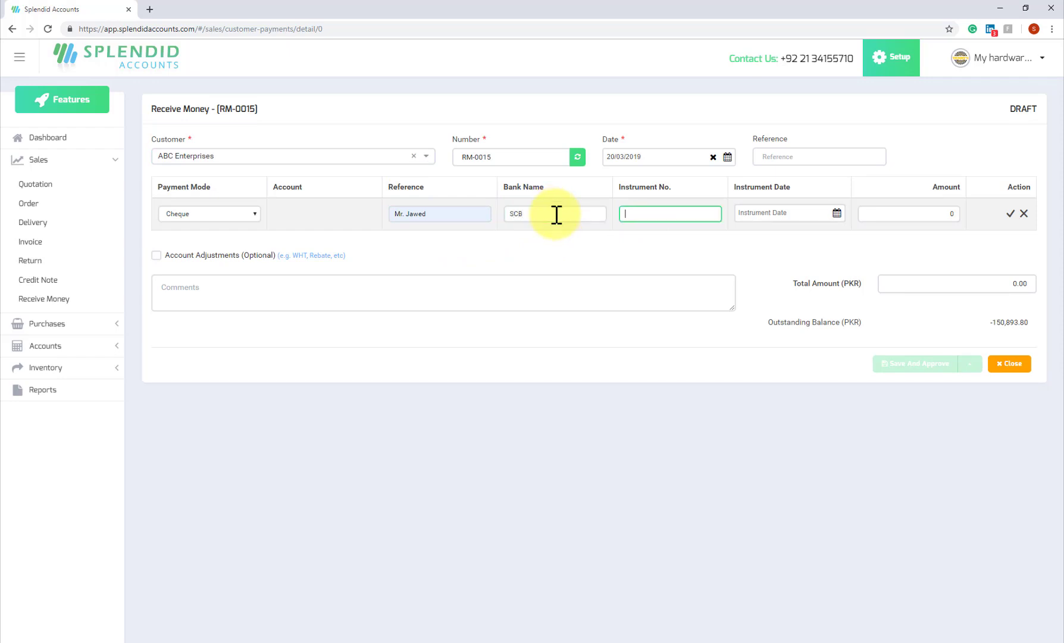
type("3234234")
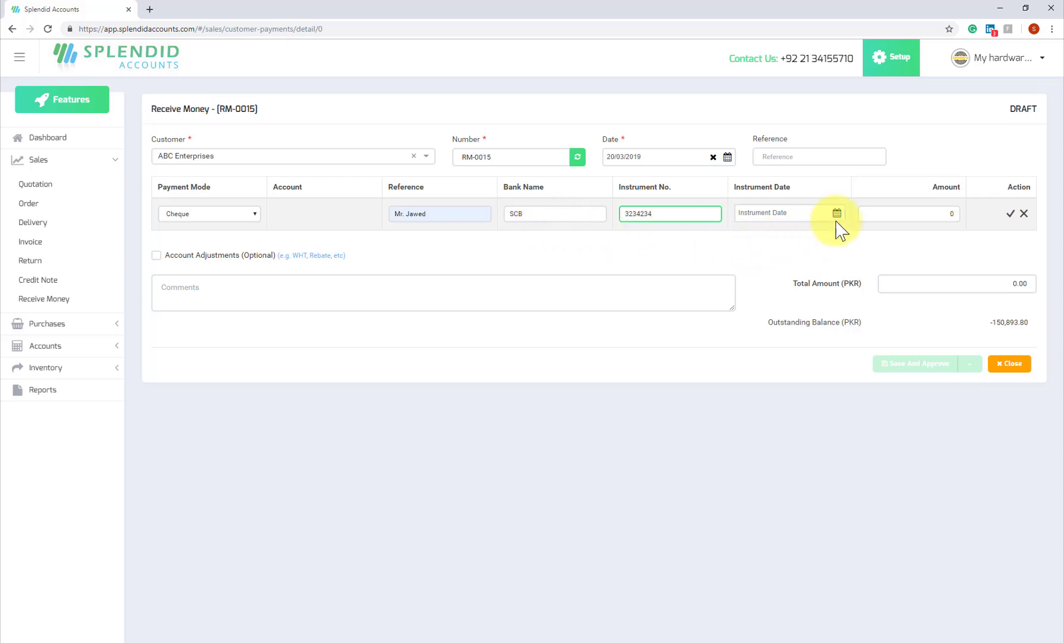
left_click(837, 214)
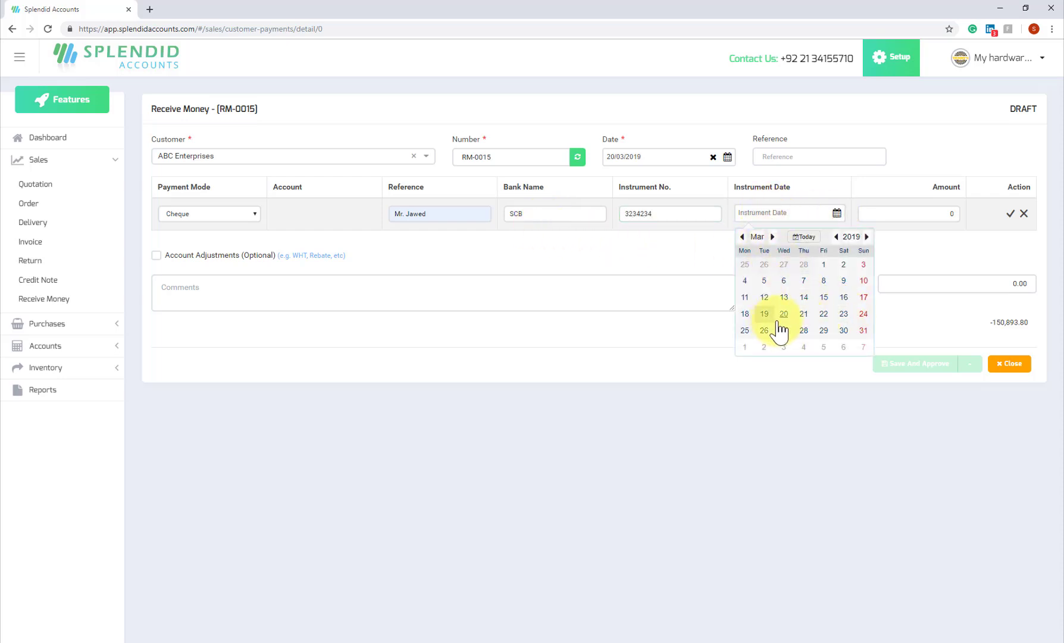
left_click(803, 315)
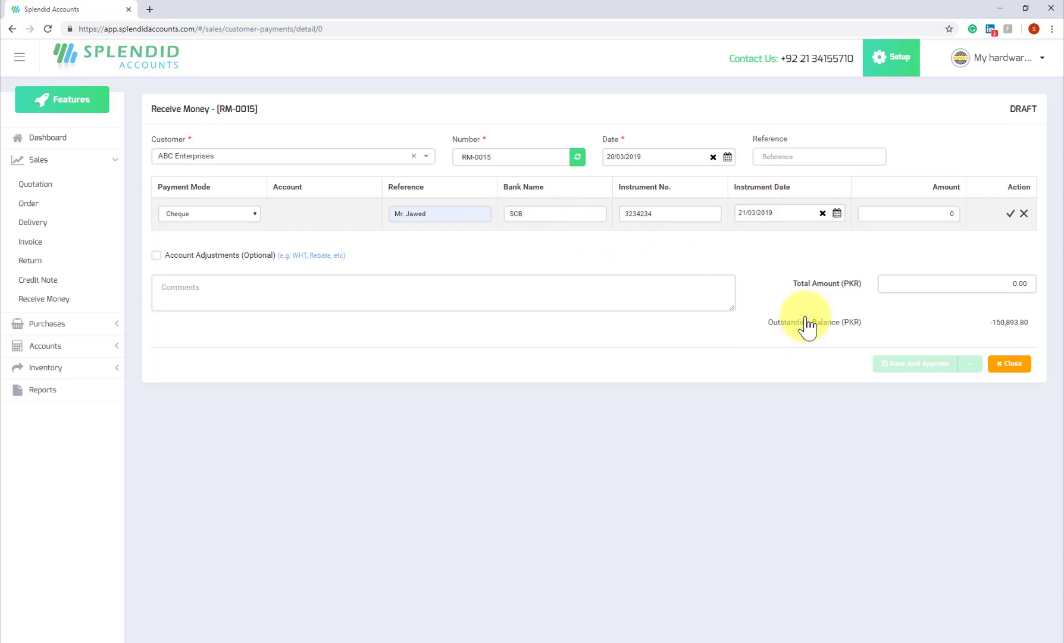
left_click(932, 215)
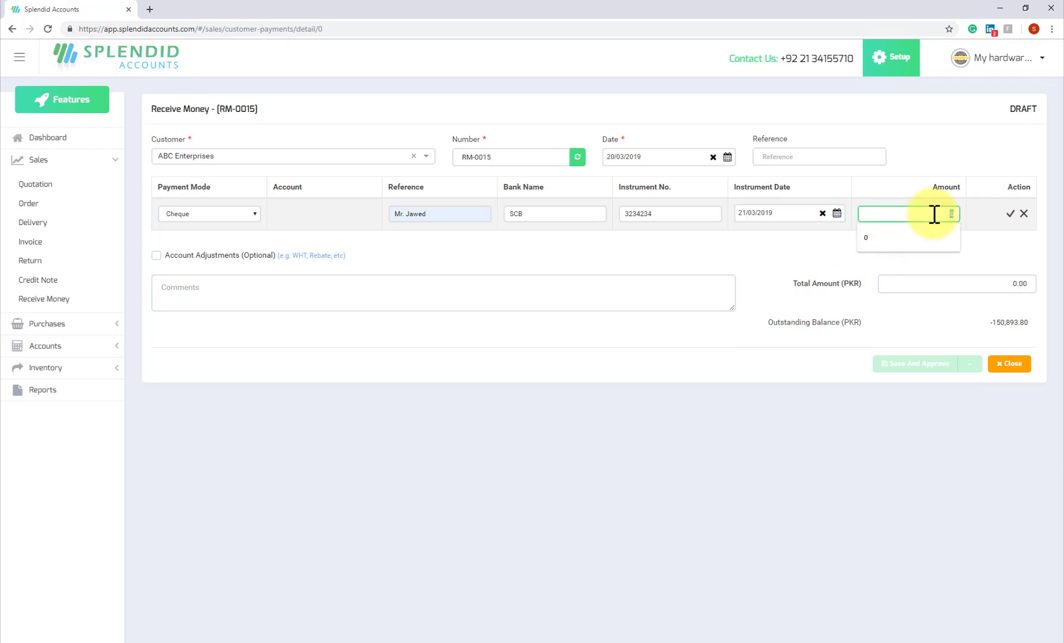
type("0500000")
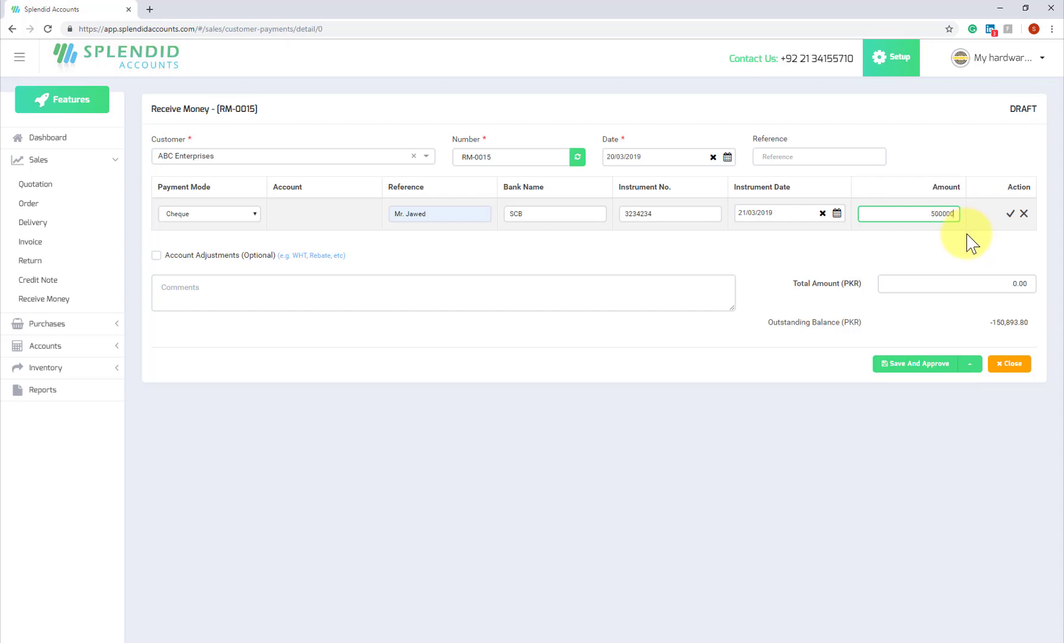
left_click(1010, 213)
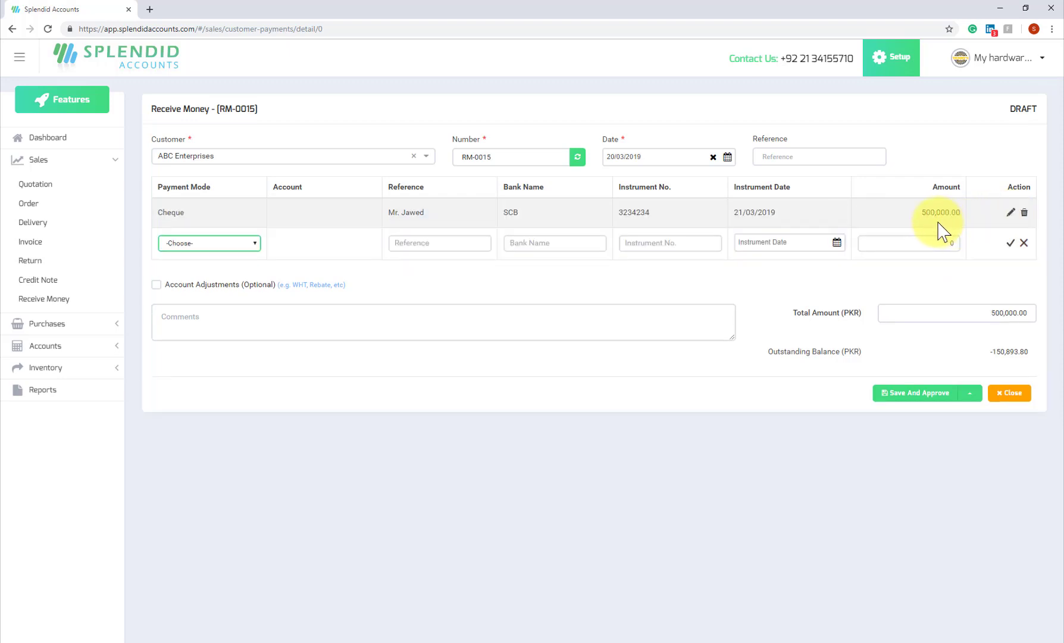
Save and approve the receipt without allocation, then go to the dashboard.
left_click(938, 395)
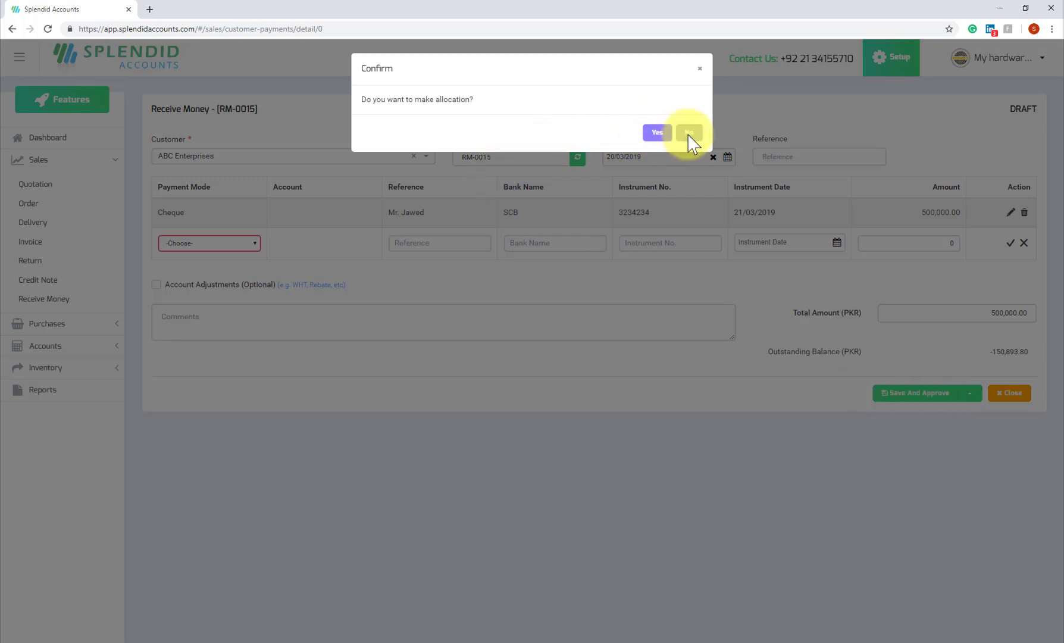
left_click(689, 132)
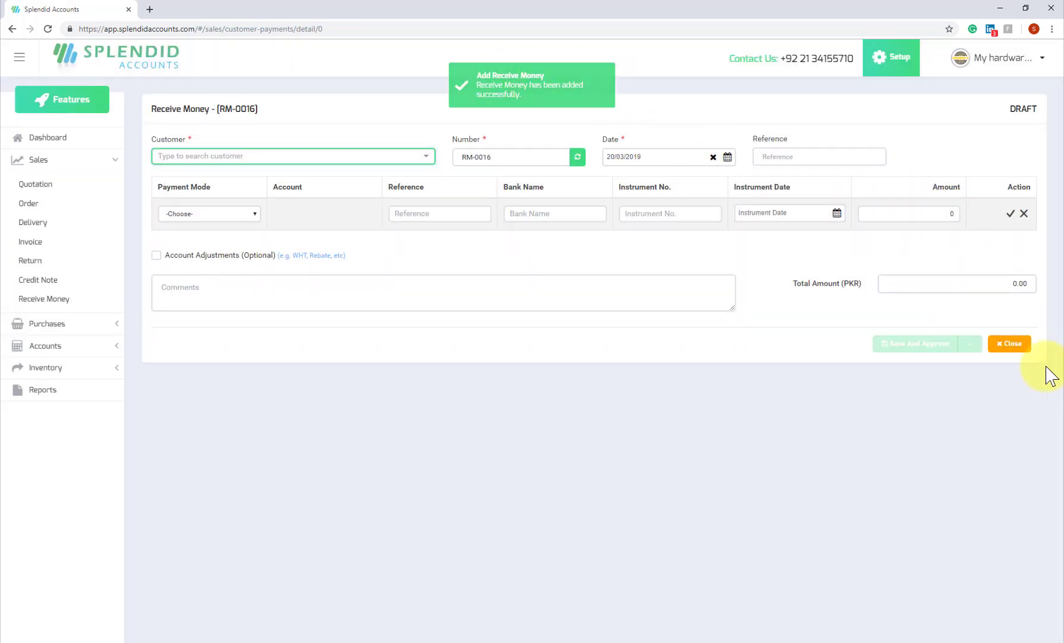
left_click(39, 144)
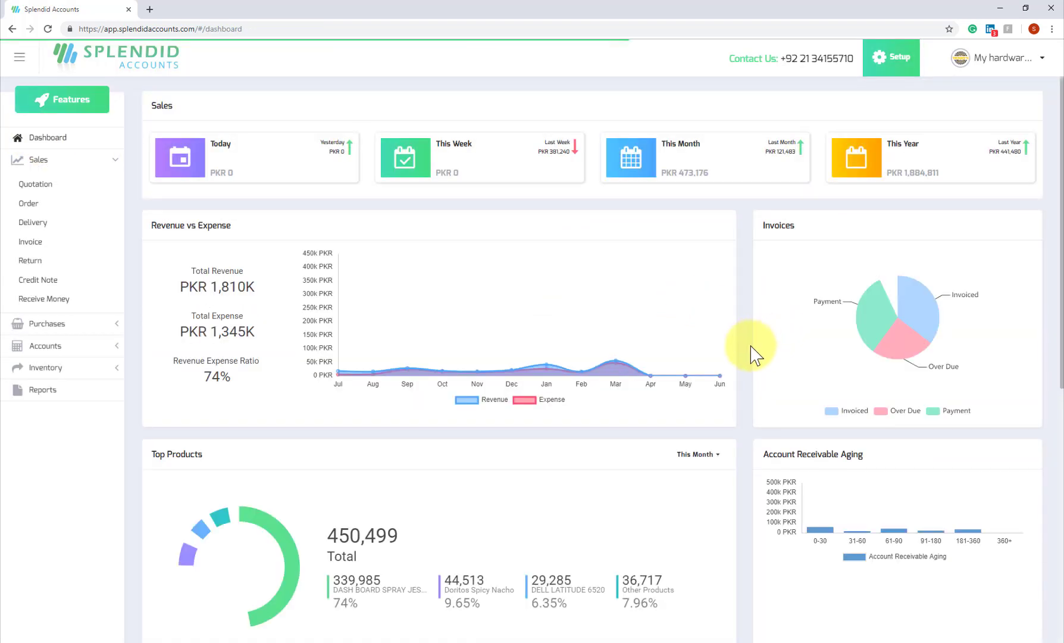
Check Undeposited Funds at PKR 500,000.00 in Banks and expand the Accounts section.
scroll(752, 356, "down", 7)
scroll(875, 343, "down", 1)
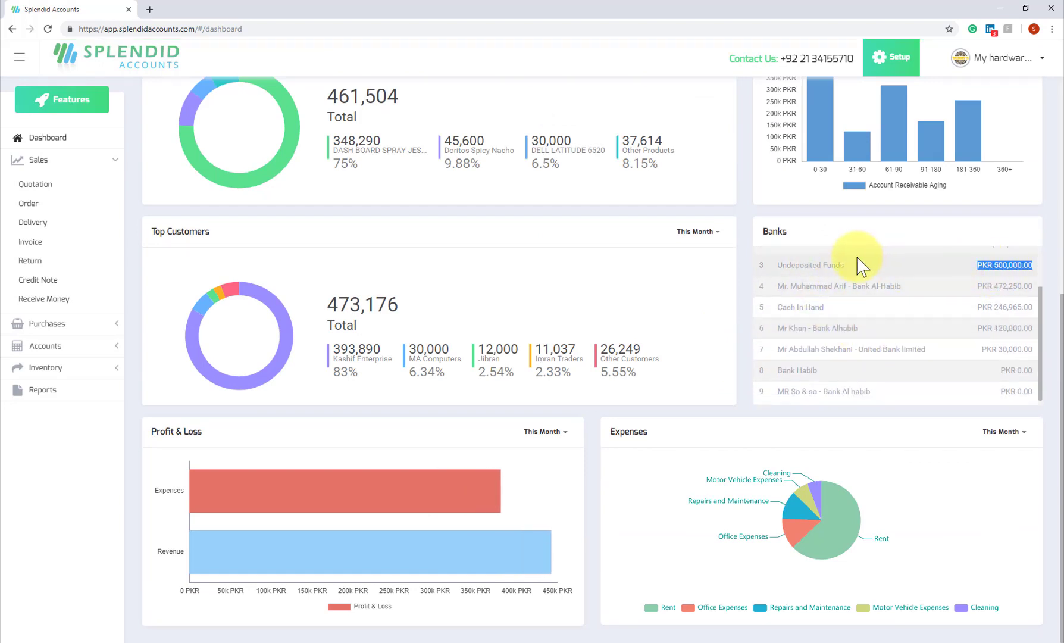
double_click(815, 266)
triple_click(1000, 265)
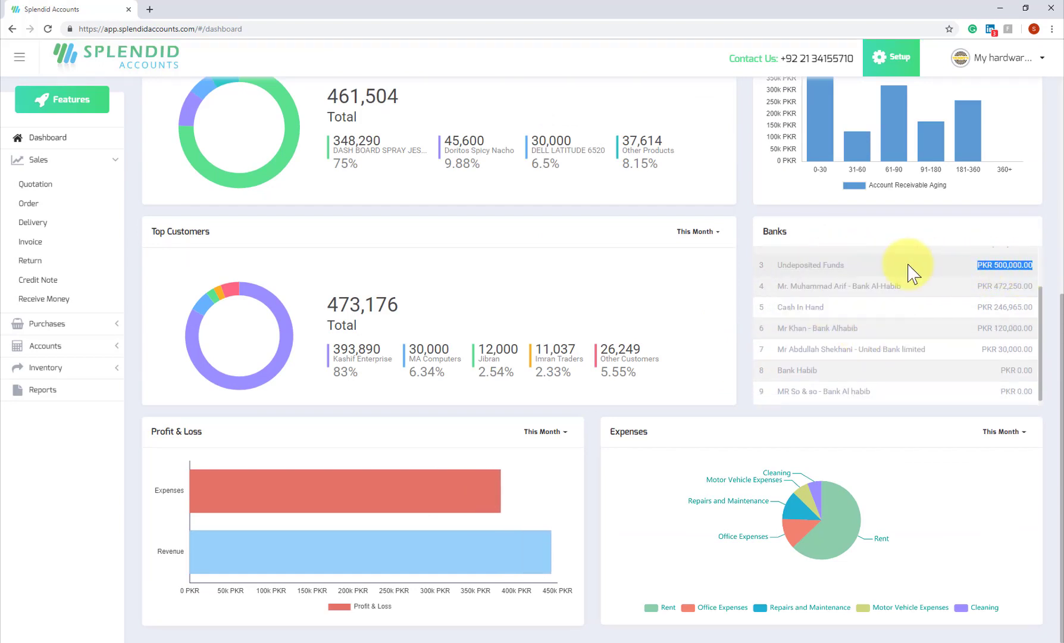
scroll(883, 276, "up", 1)
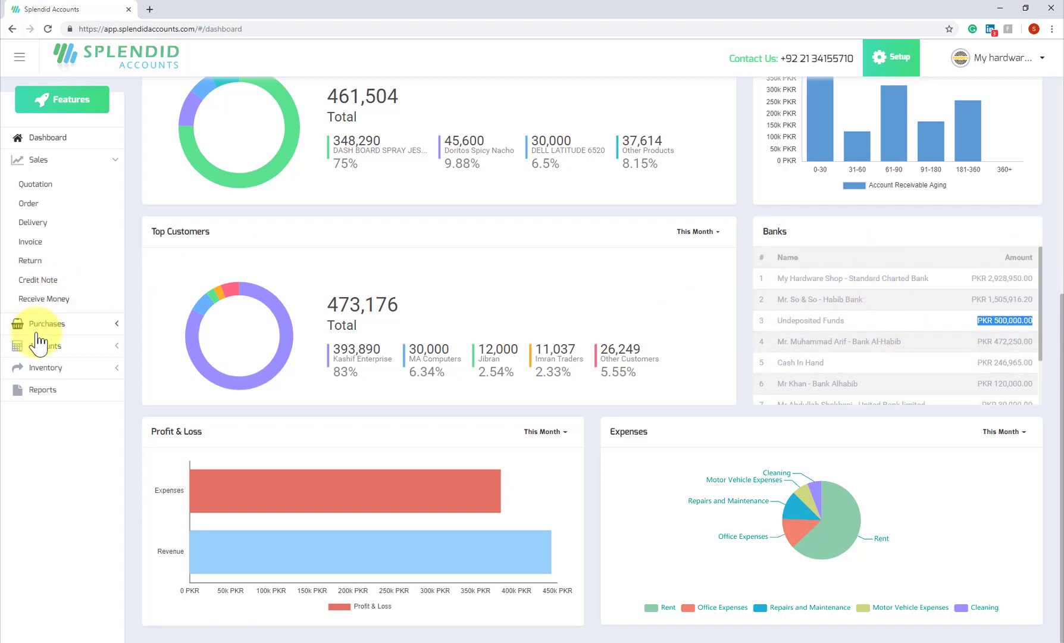
left_click(52, 372)
left_click(42, 346)
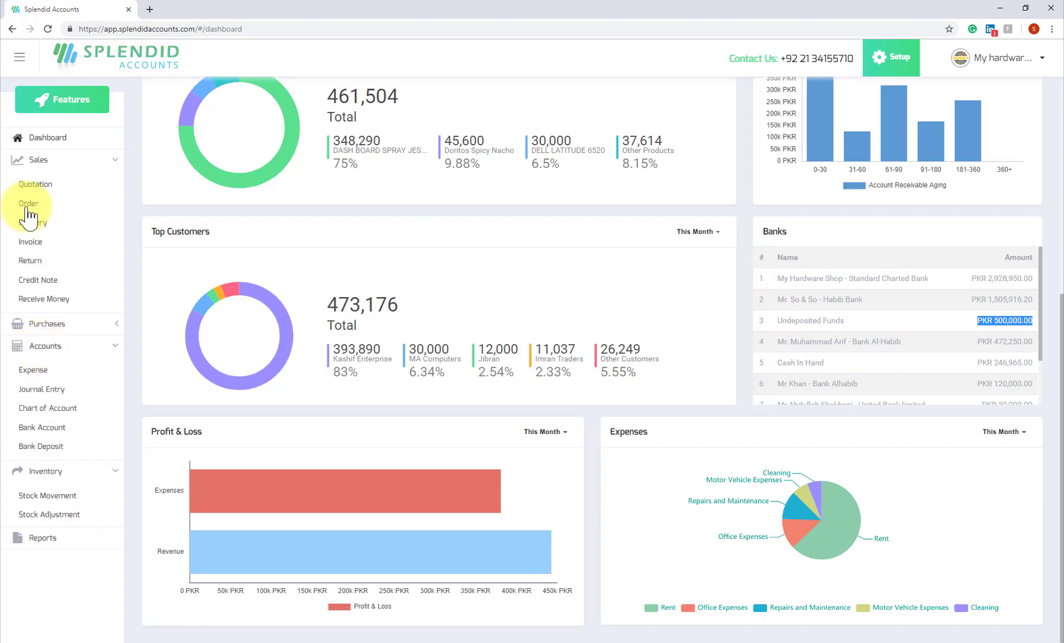
left_click(25, 161)
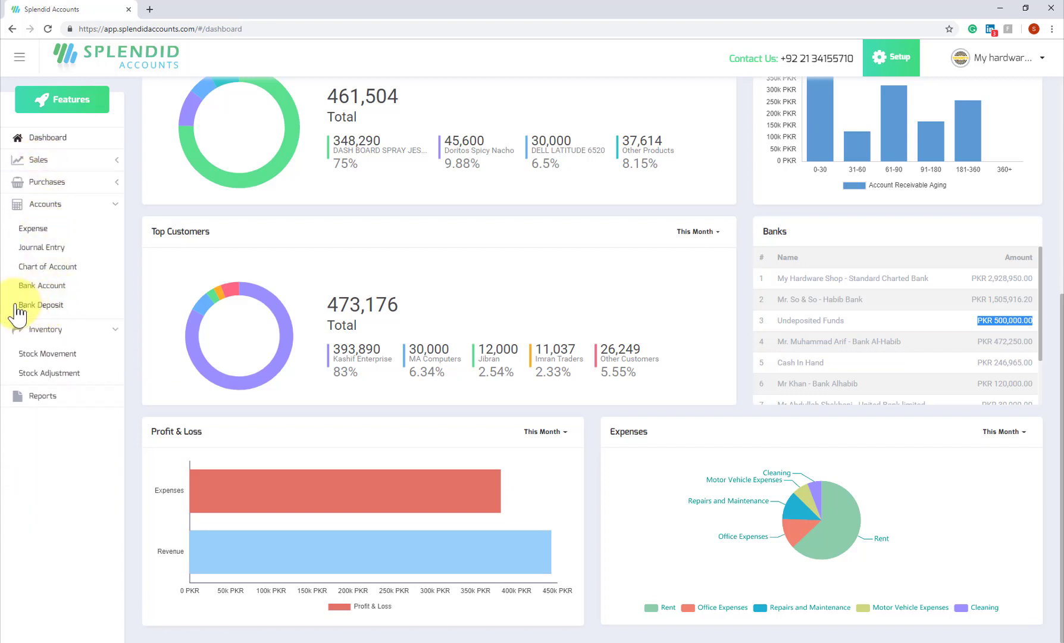
Create bank deposit BD-000003 into United Bank limited with the 500,000.00 cheque ticked.
left_click(40, 304)
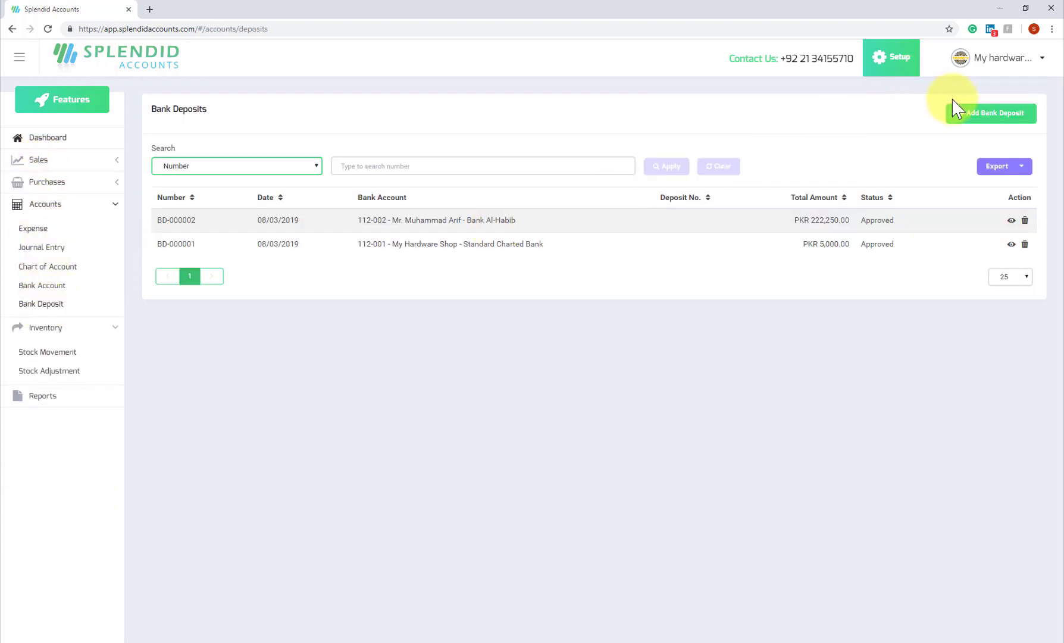
left_click(989, 118)
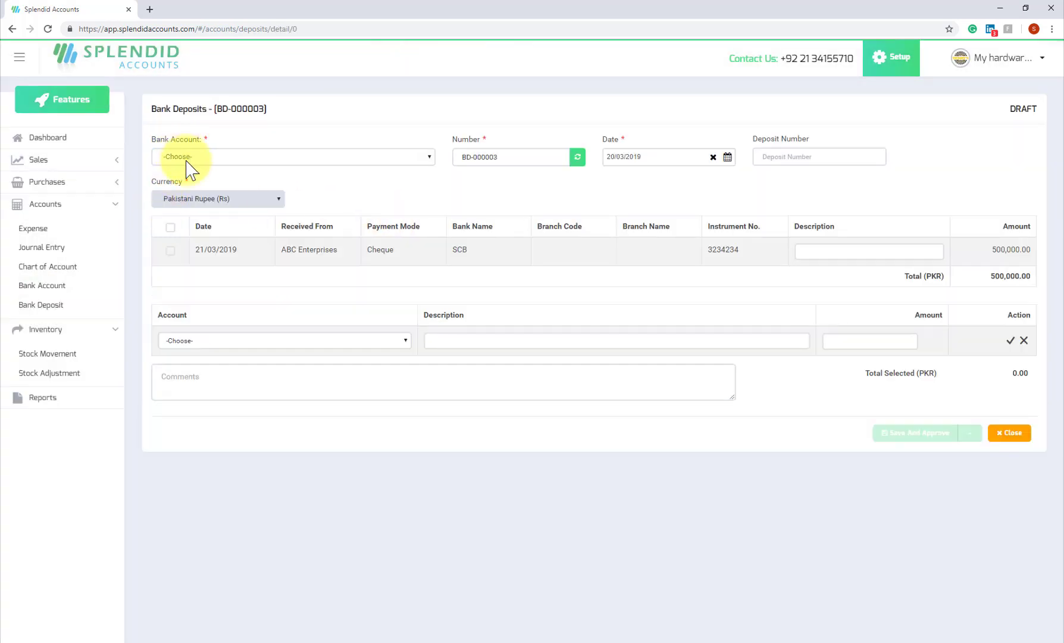
left_click(198, 159)
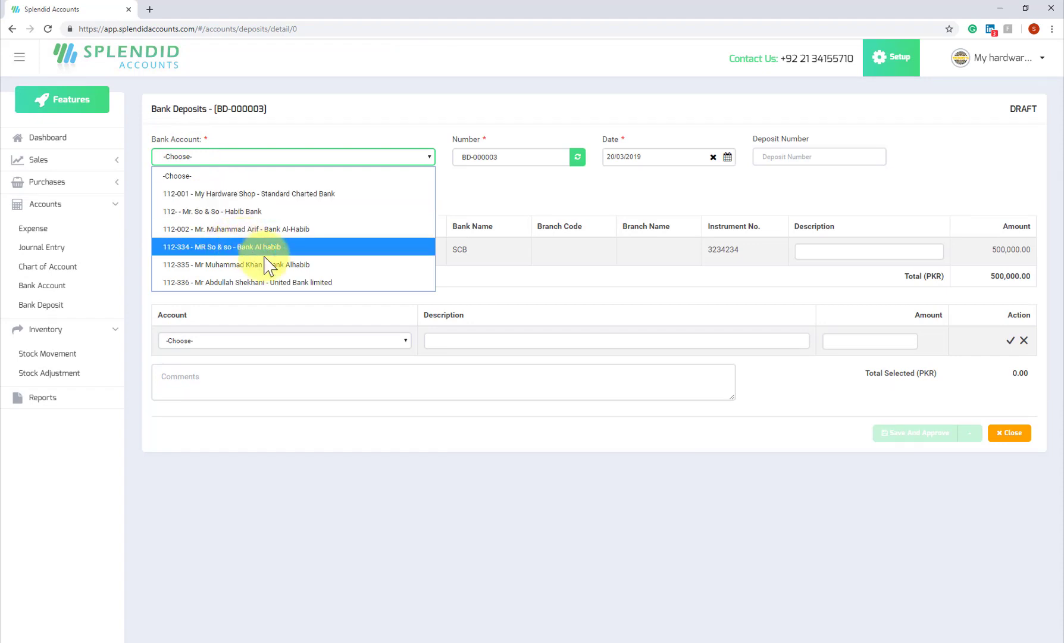
left_click(234, 286)
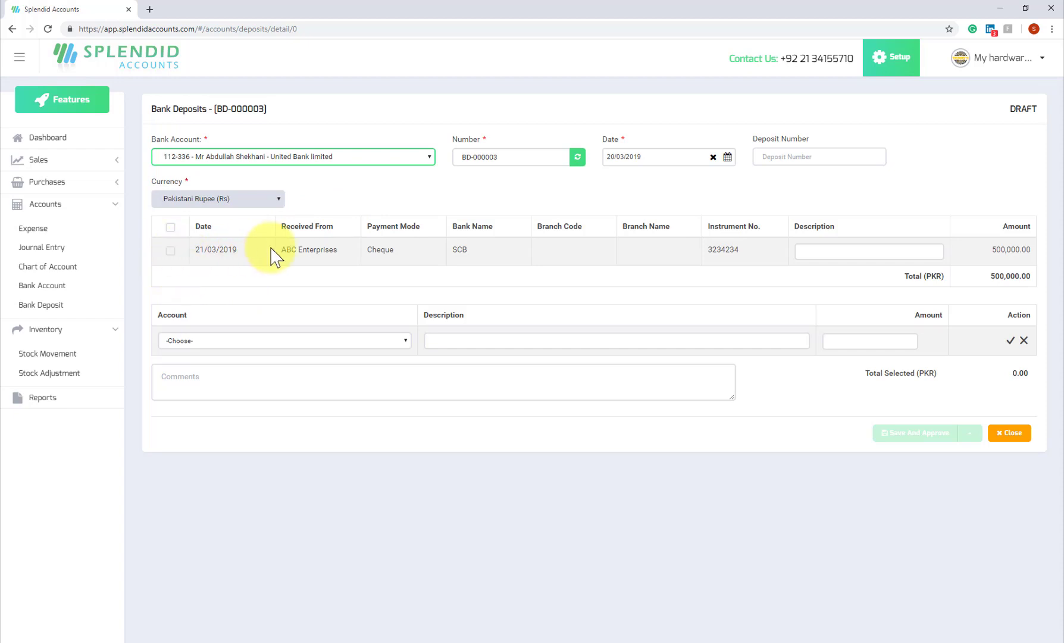
left_click(170, 250)
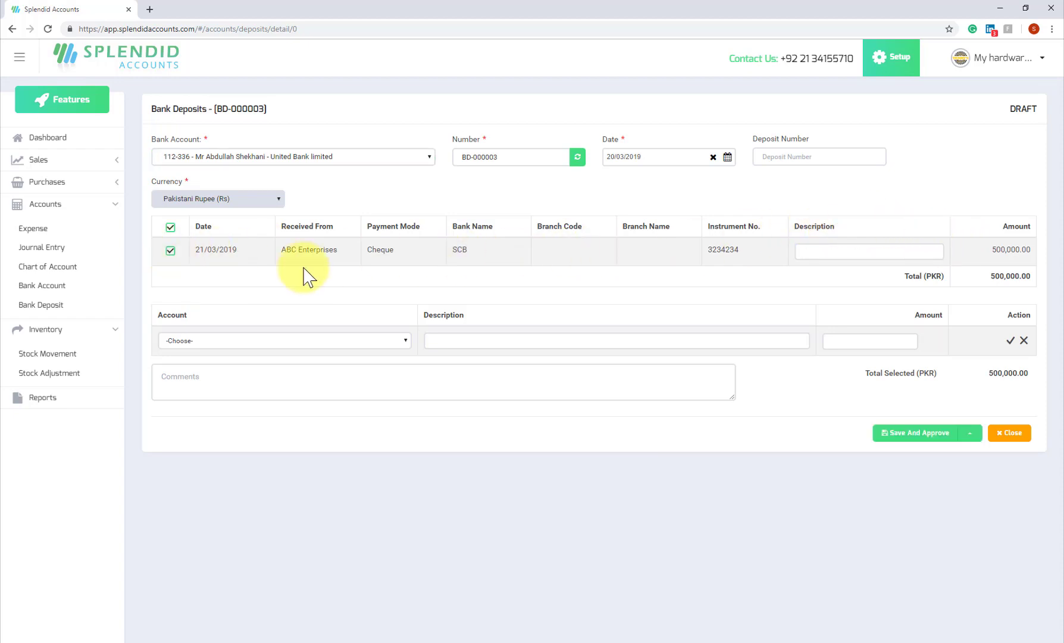
Add a 200,000.00 Cash In Hand line and approve the 700,000.00 deposit.
left_click(845, 256)
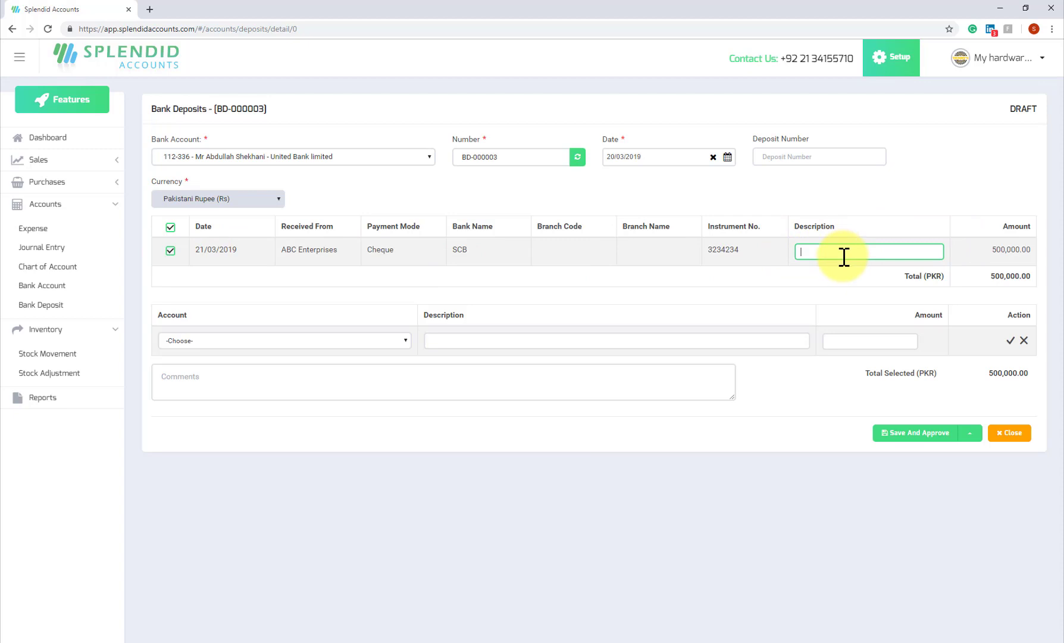
left_click(295, 342)
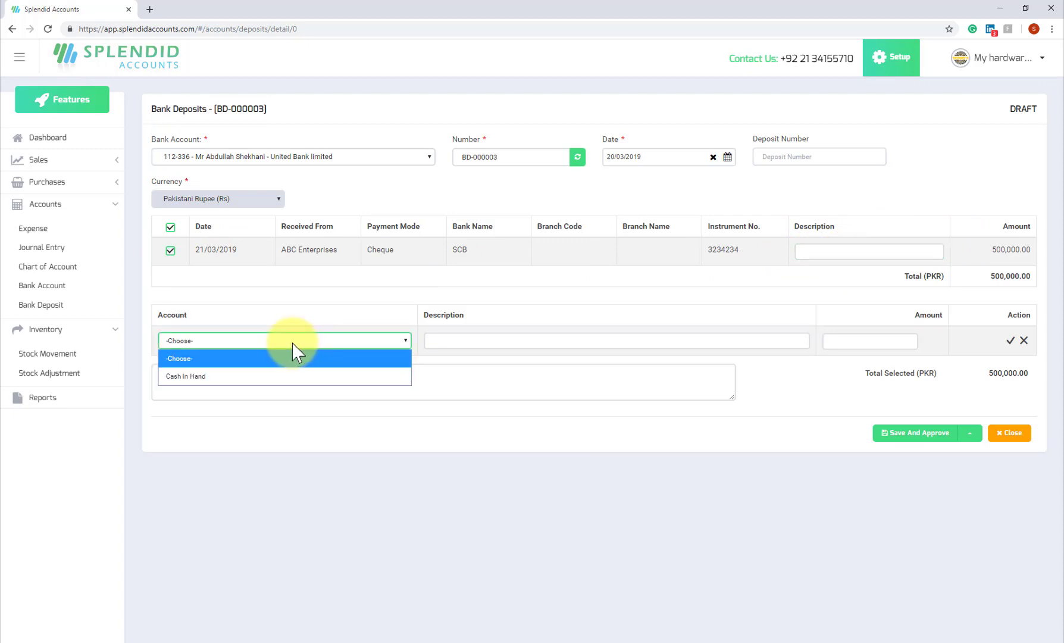
left_click(177, 376)
left_click(845, 341)
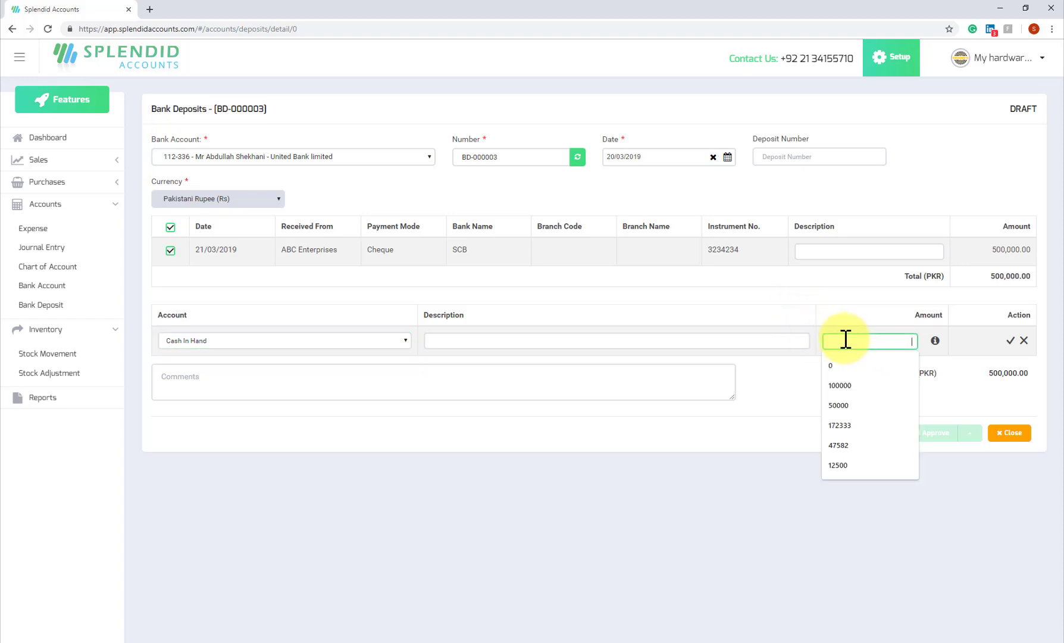
type("200000")
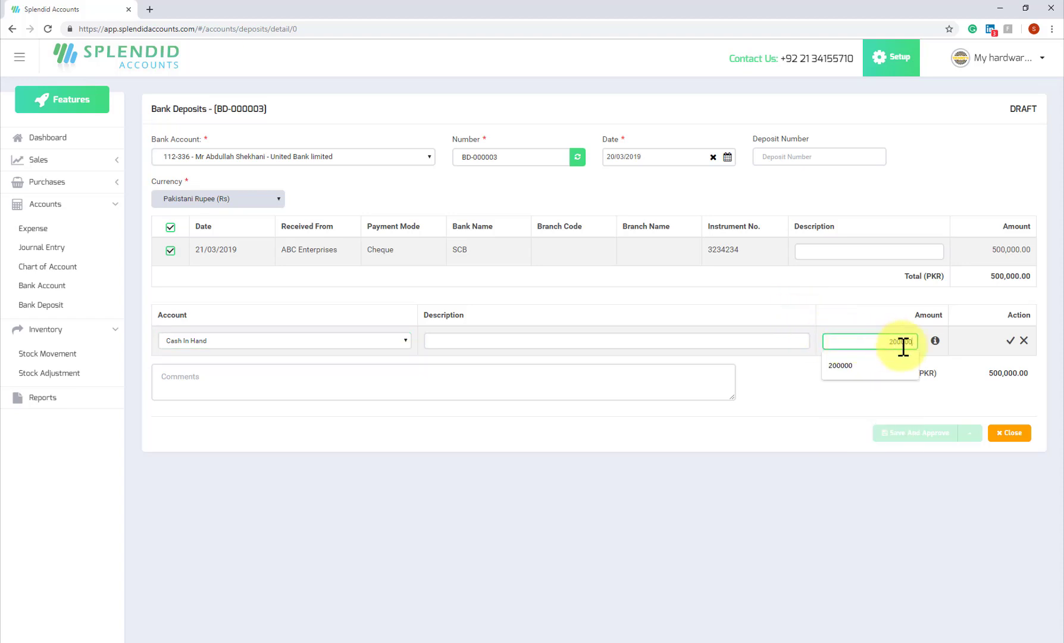
left_click(936, 342)
mouse_move(938, 344)
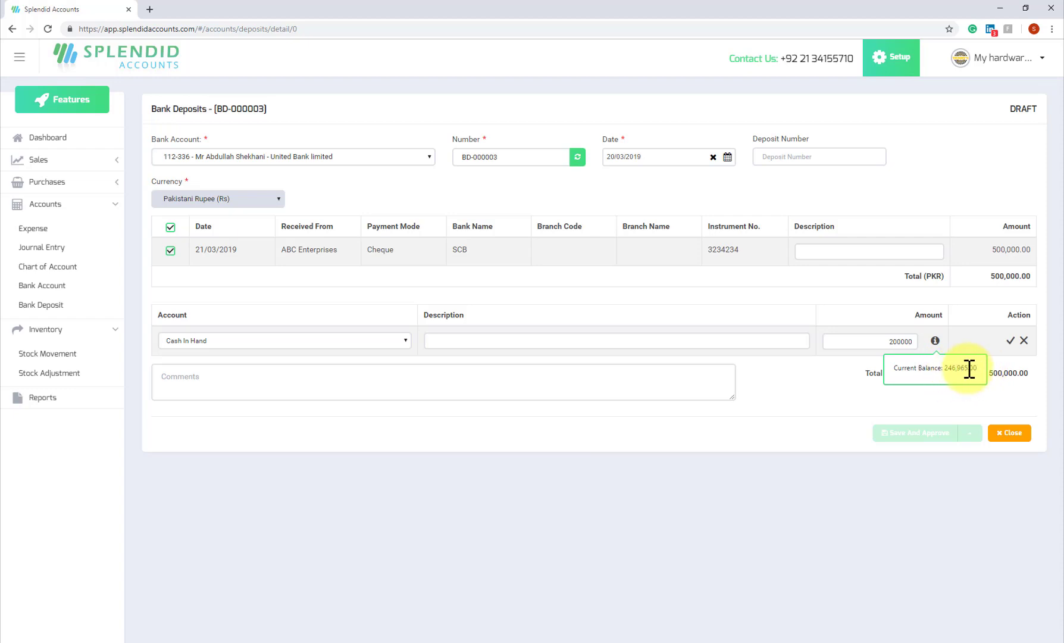
left_click(1012, 341)
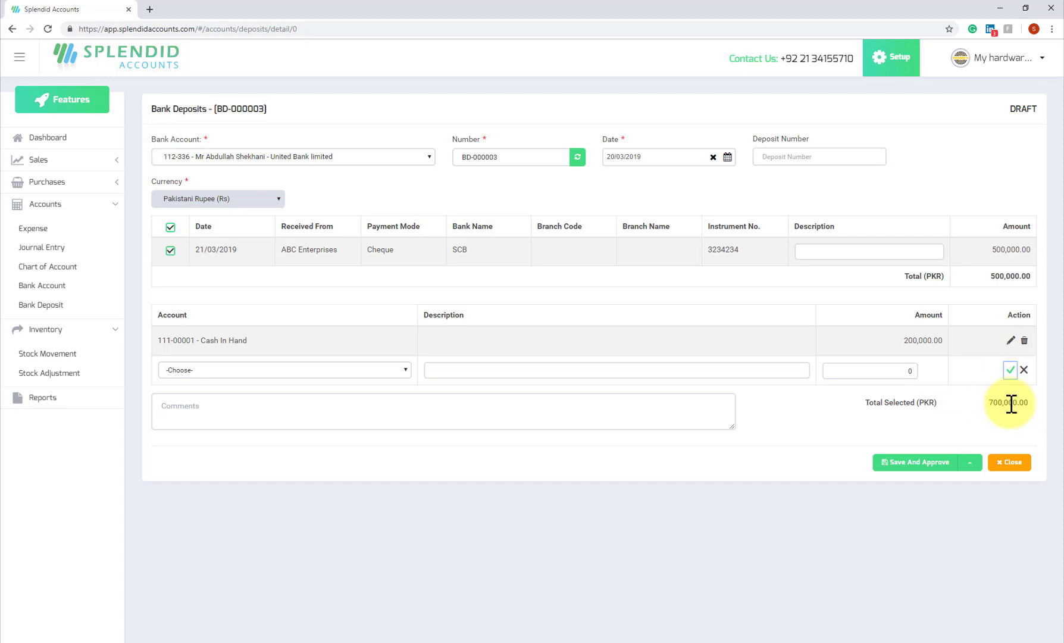
left_click(948, 464)
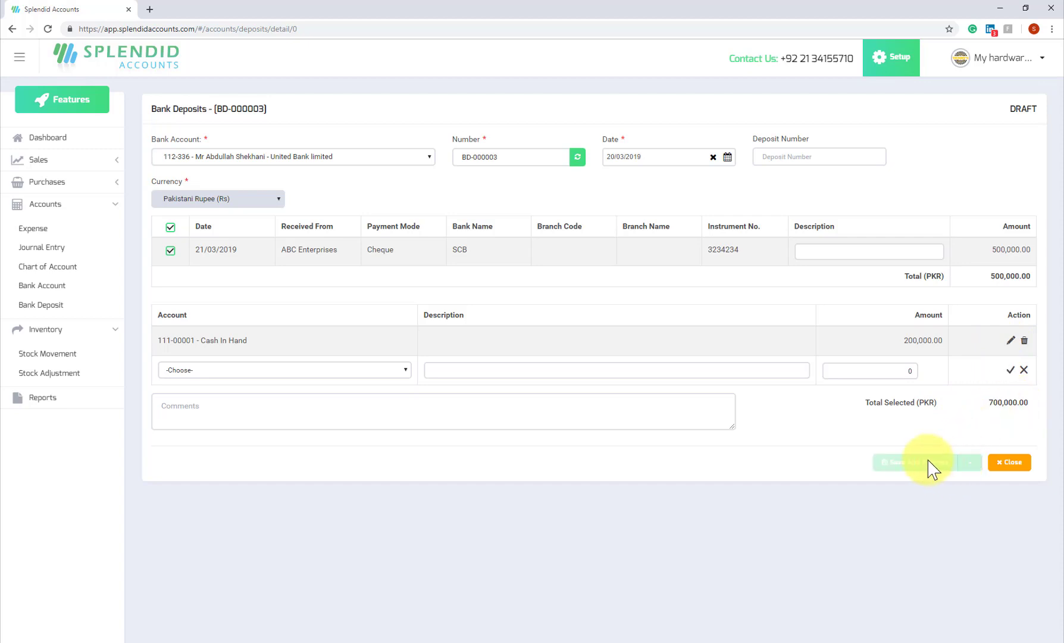
left_click(1018, 409)
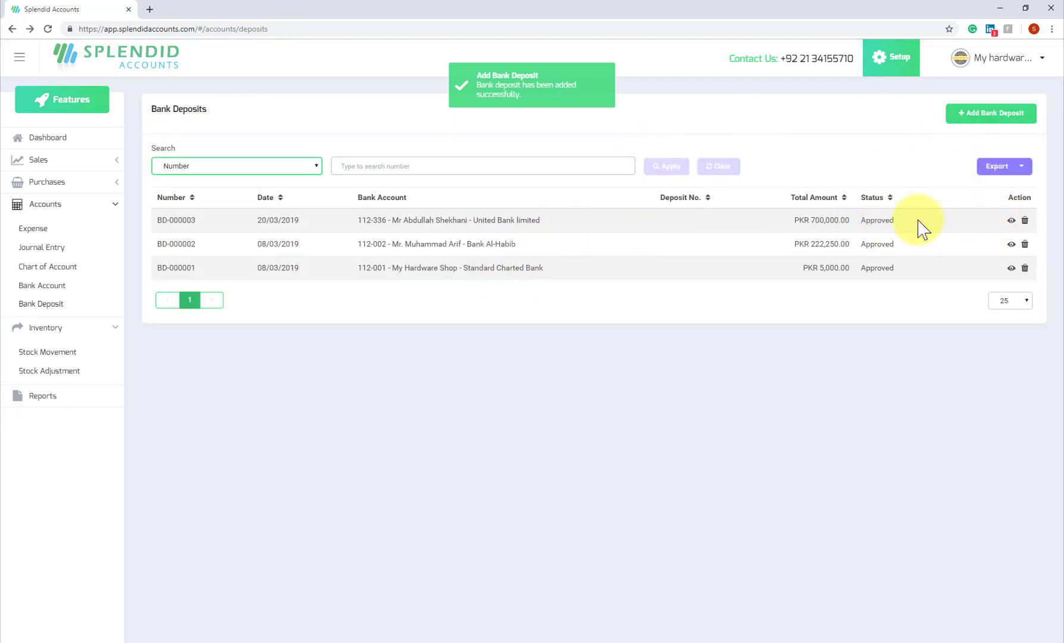
View deposit BD-000003's details, then return to the dashboard.
left_click(1011, 220)
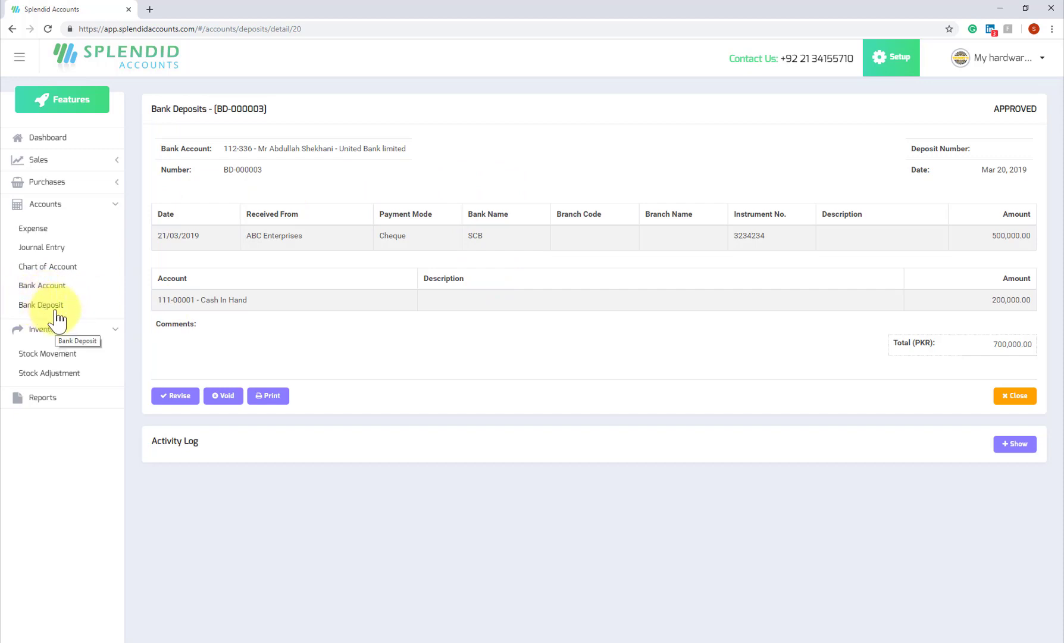
left_click(42, 138)
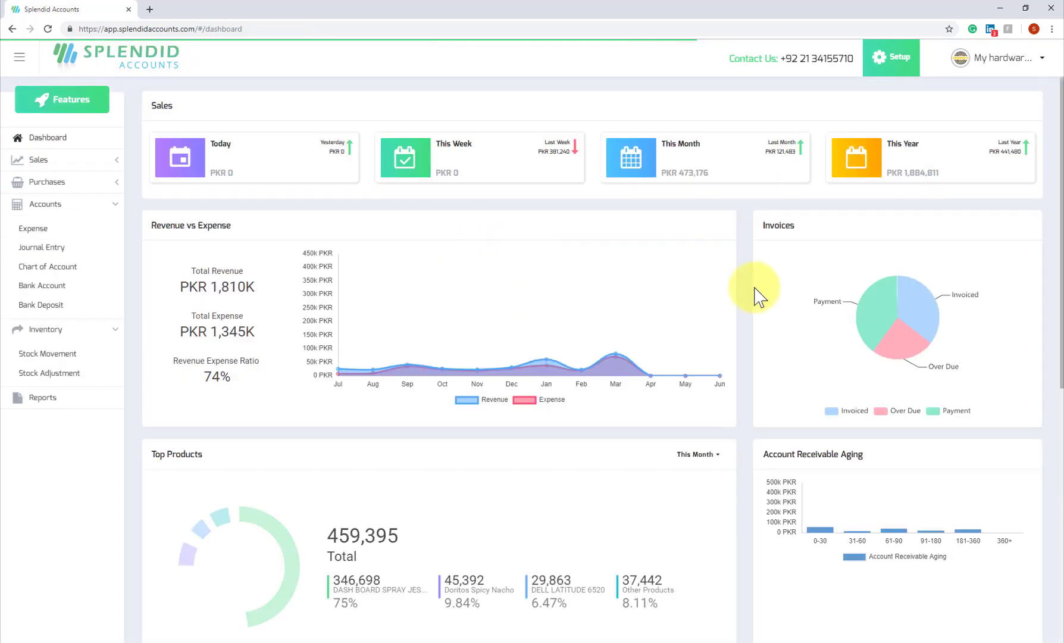
Check the Banks panel: United Bank limited at PKR 730,000.00, Undeposited Funds at 0.00.
scroll(760, 289, "down", 6)
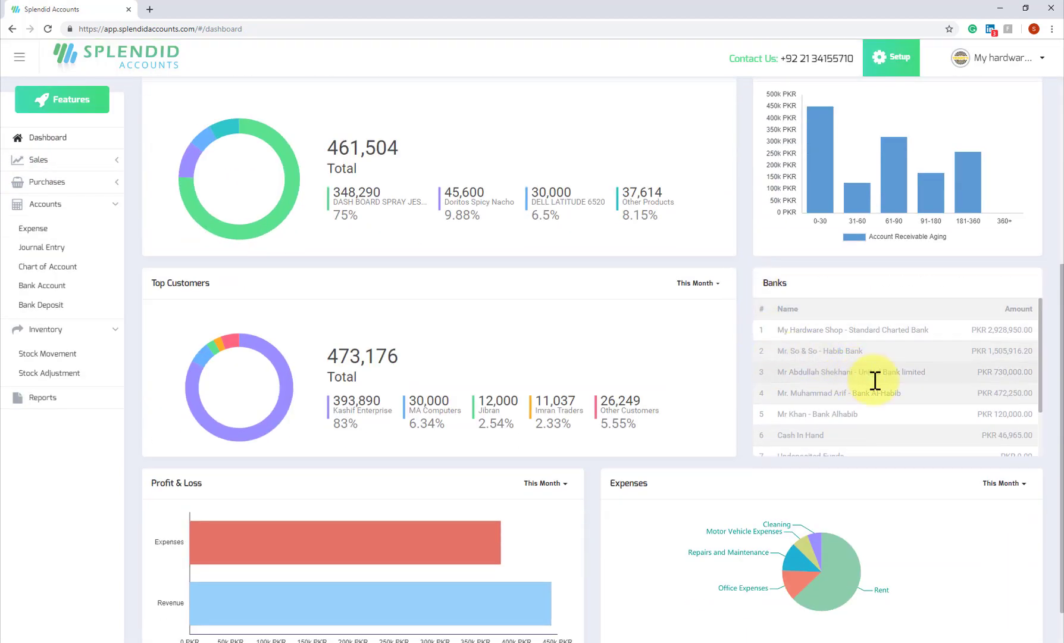
scroll(866, 424, "down", 1)
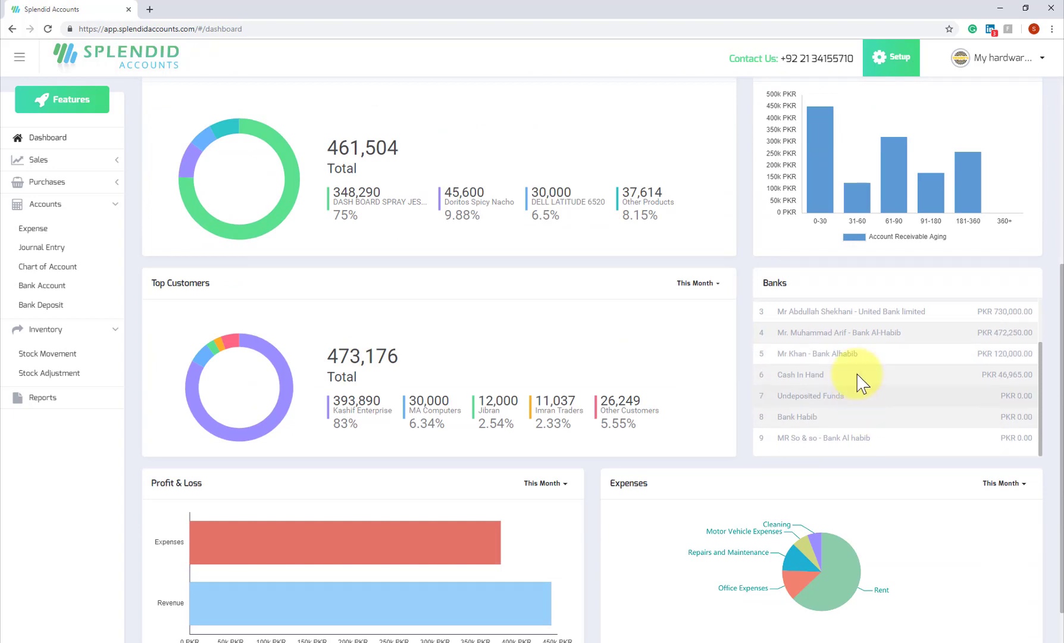
triple_click(867, 310)
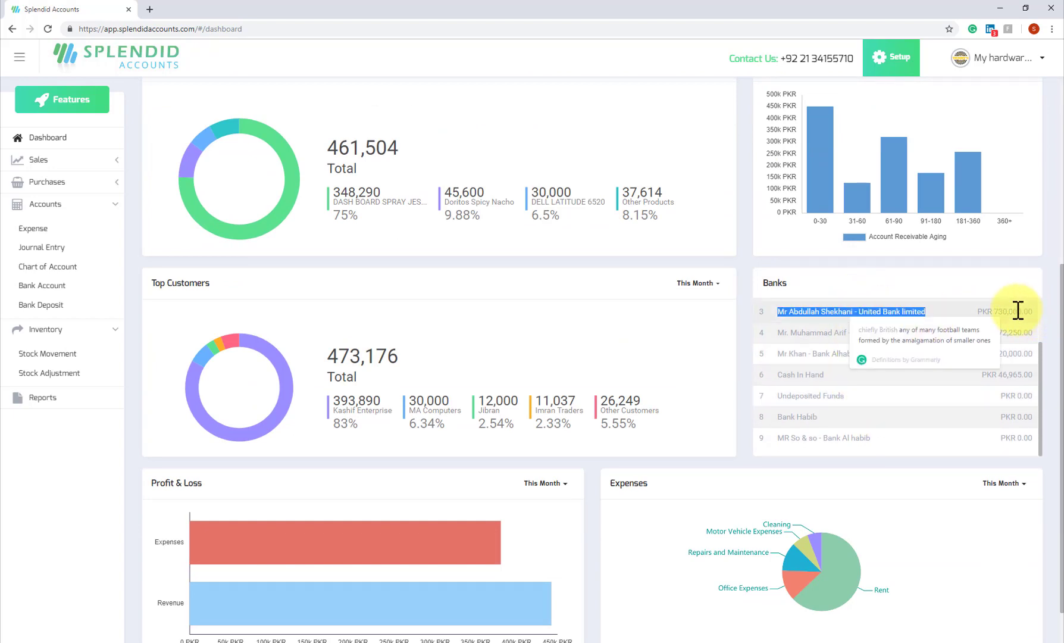
double_click(1018, 310)
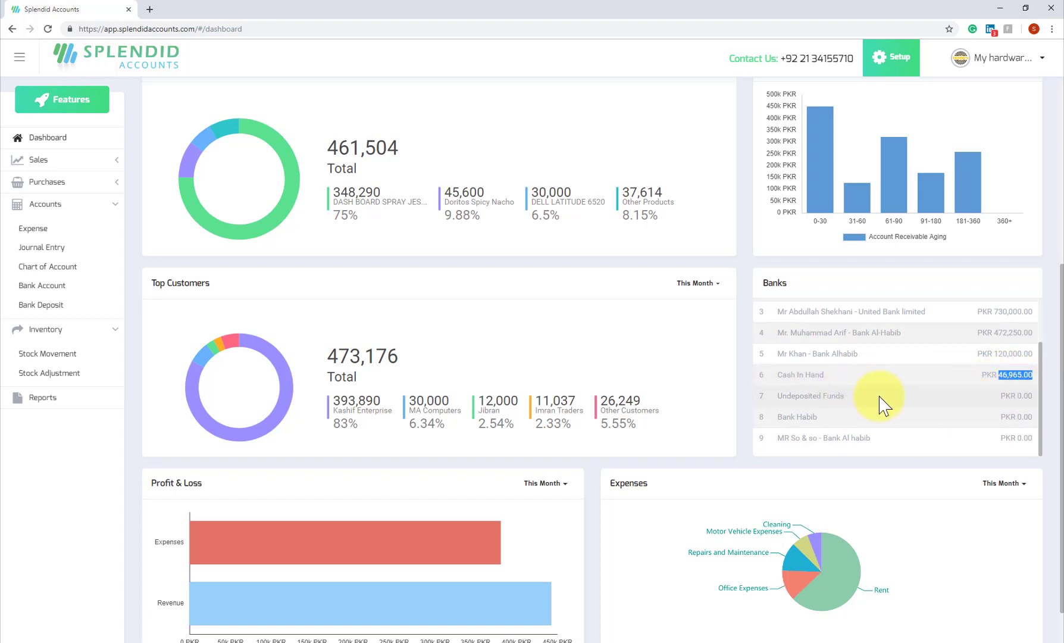
double_click(1010, 395)
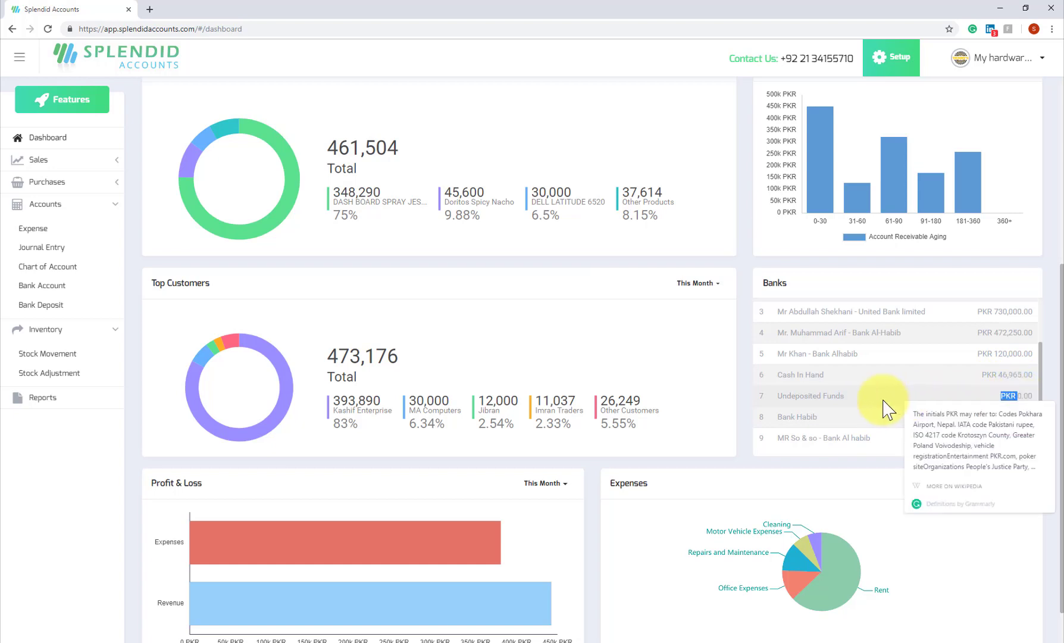
triple_click(808, 394)
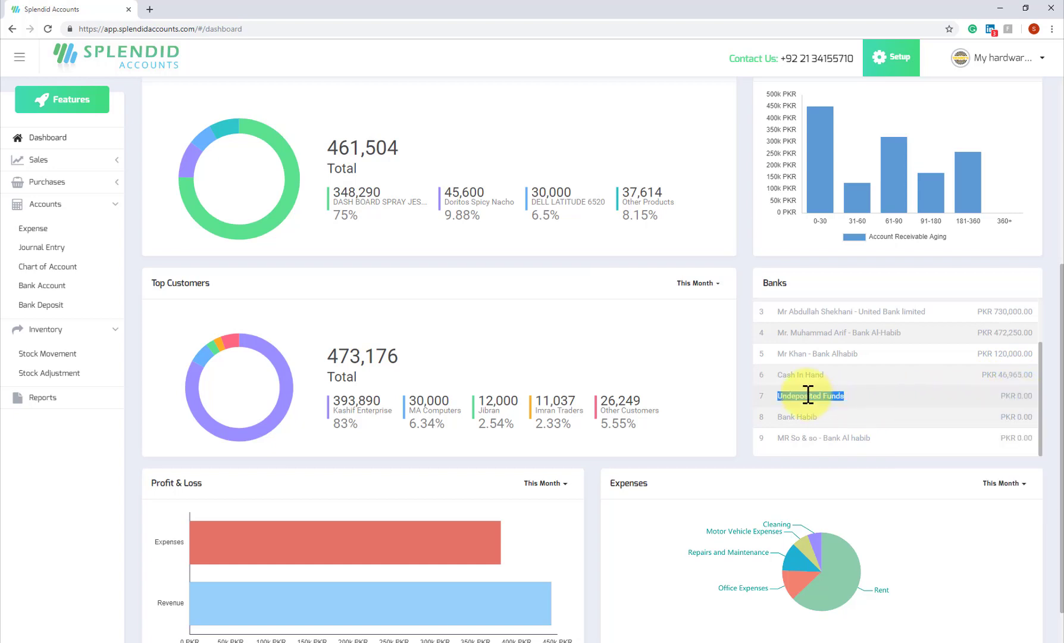
left_click(977, 400)
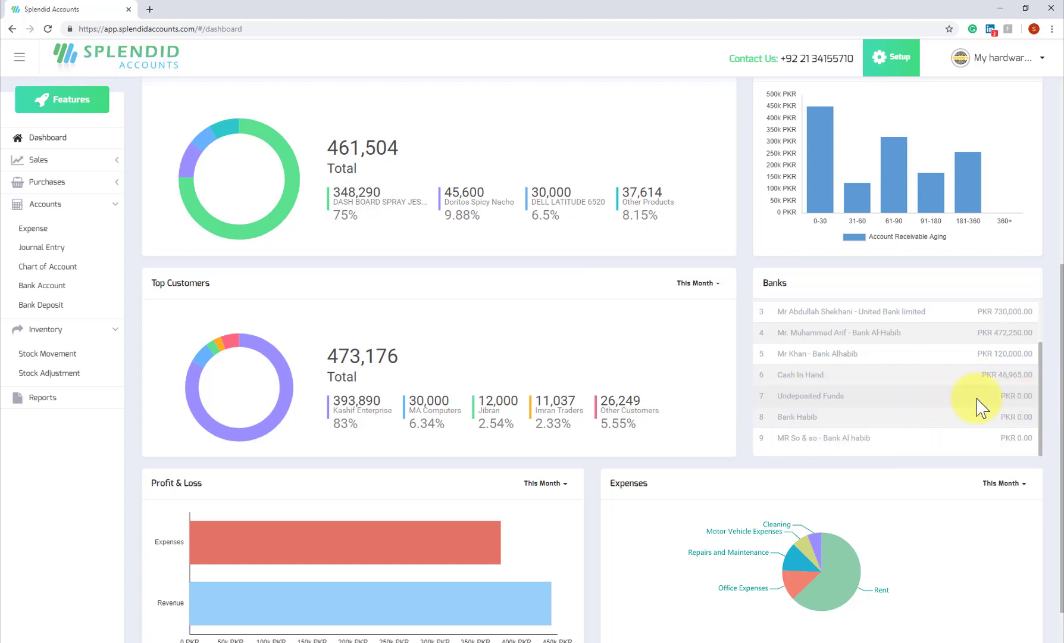
Go to Purchases > Payment and start a new vendor payment.
left_click(65, 205)
left_click(66, 227)
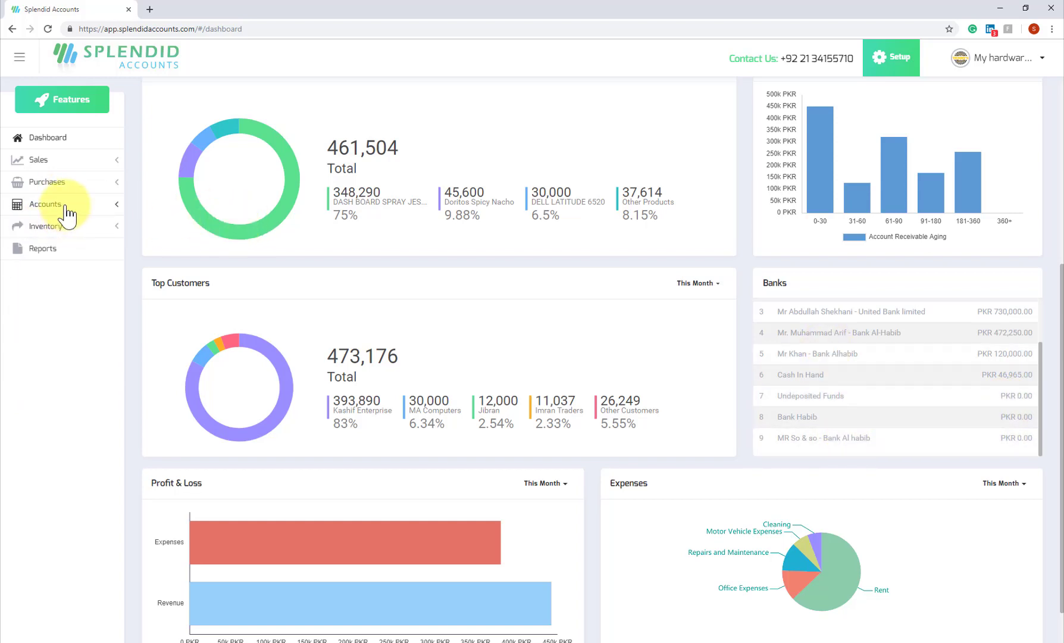
left_click(65, 207)
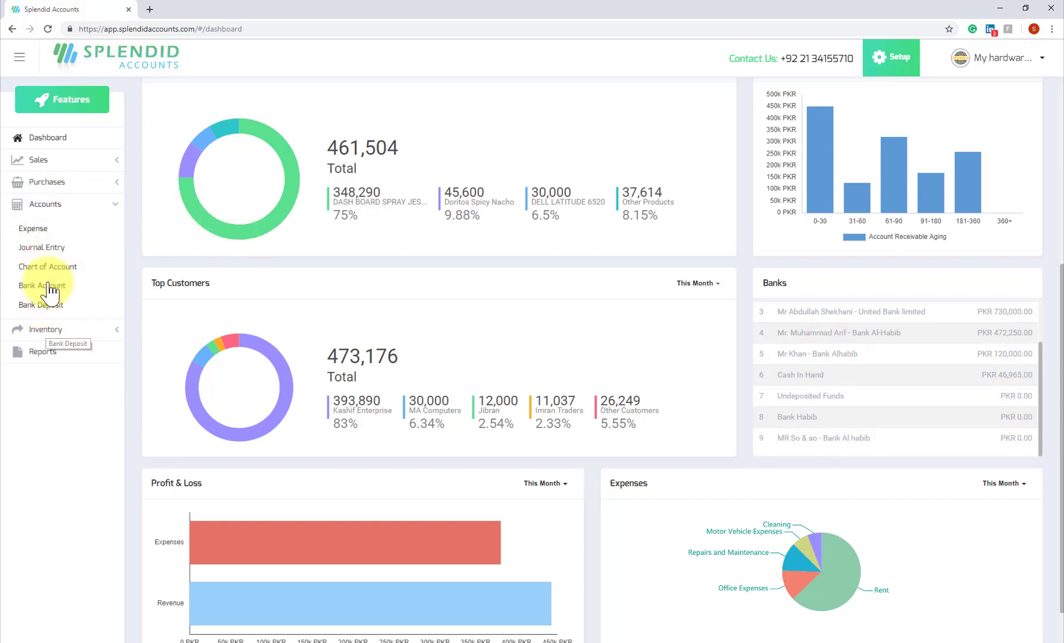
left_click(48, 204)
left_click(48, 182)
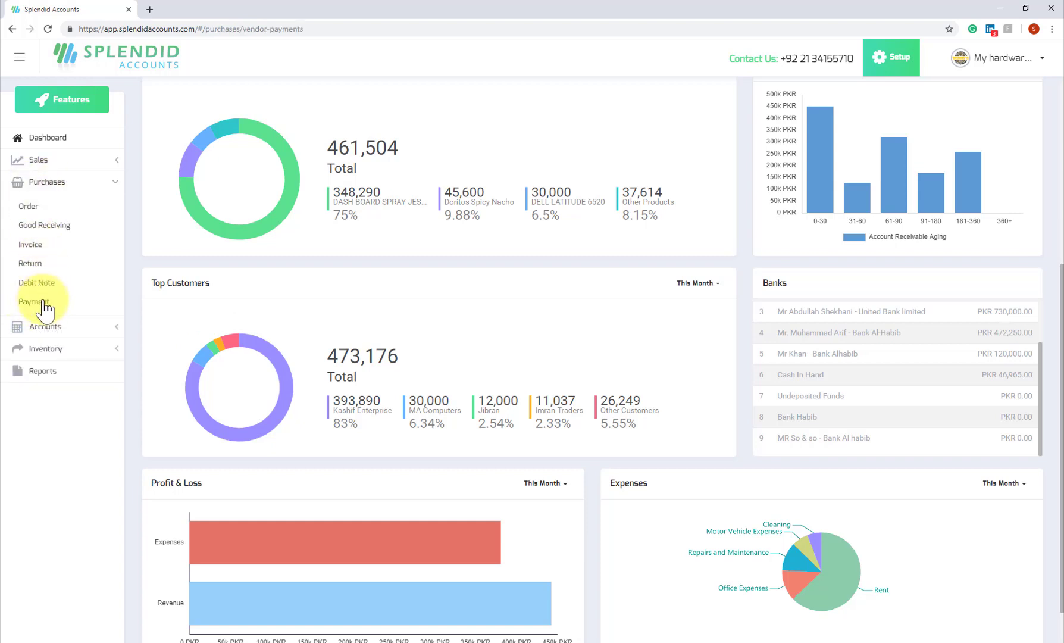
left_click(45, 302)
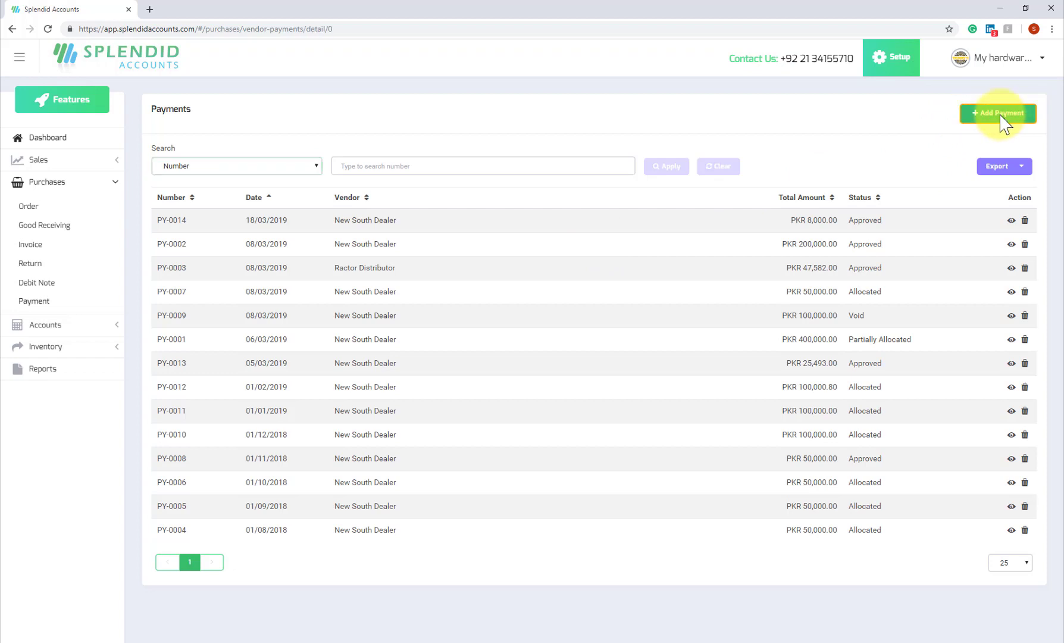
left_click(1003, 114)
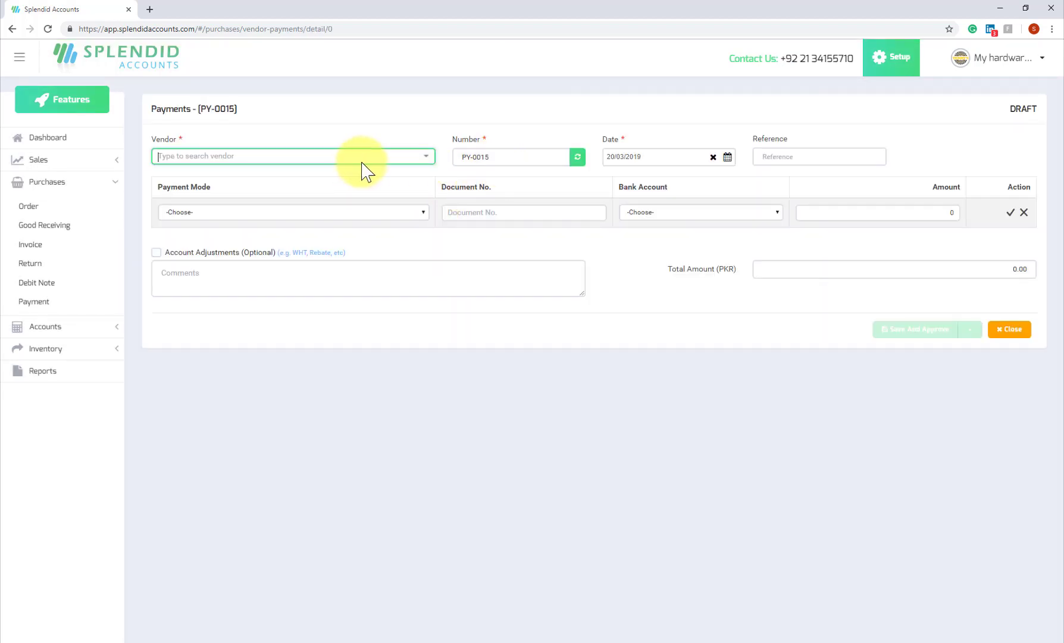
Pay by Cheque from the United Bank limited account with document number 233243.
left_click(407, 214)
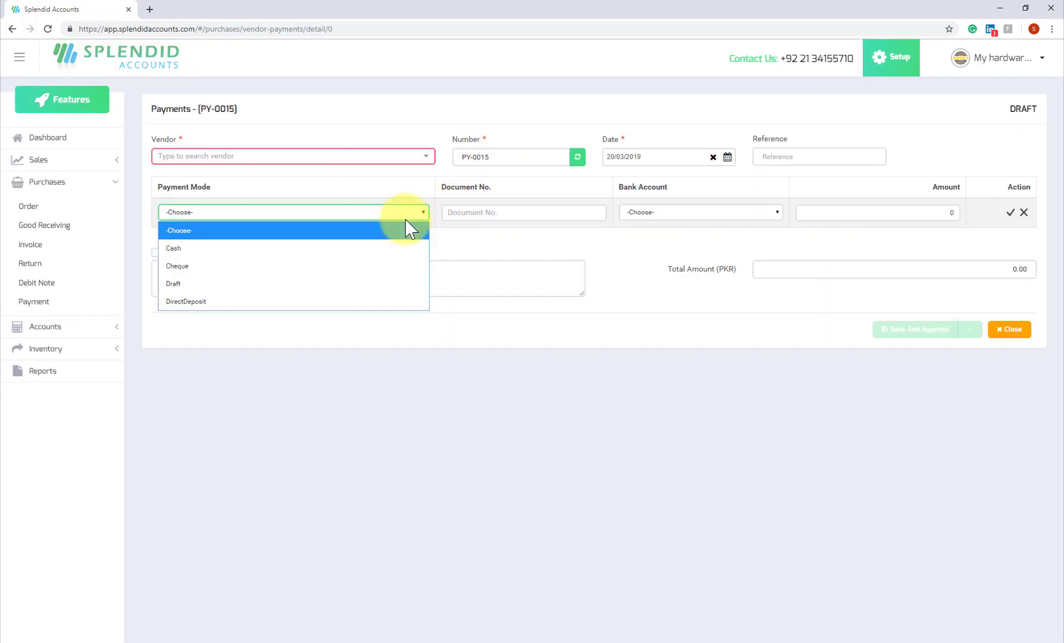
left_click(259, 268)
left_click(694, 213)
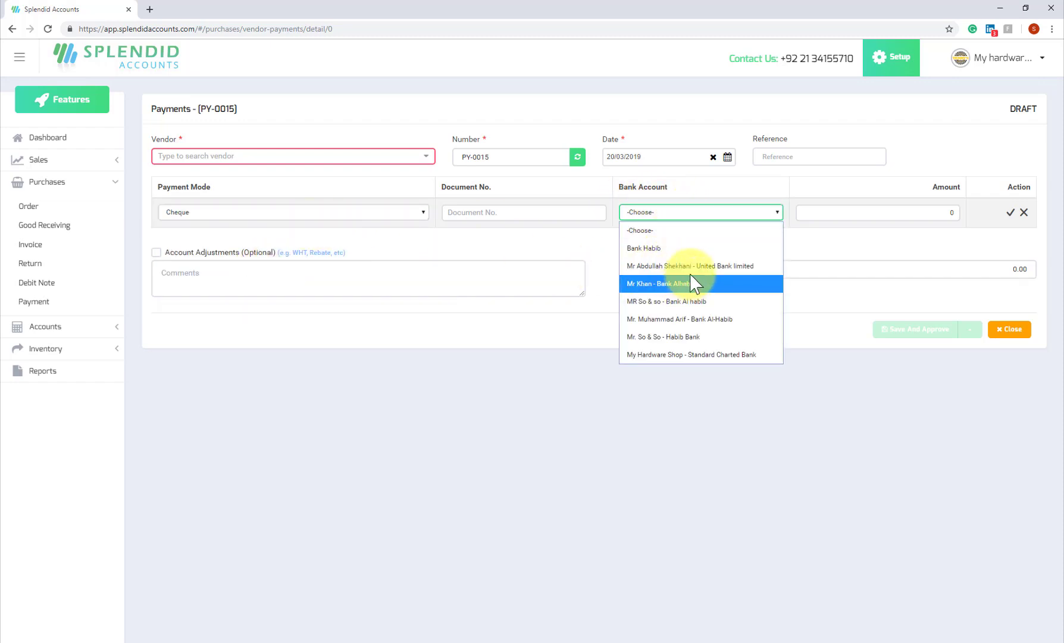
left_click(690, 269)
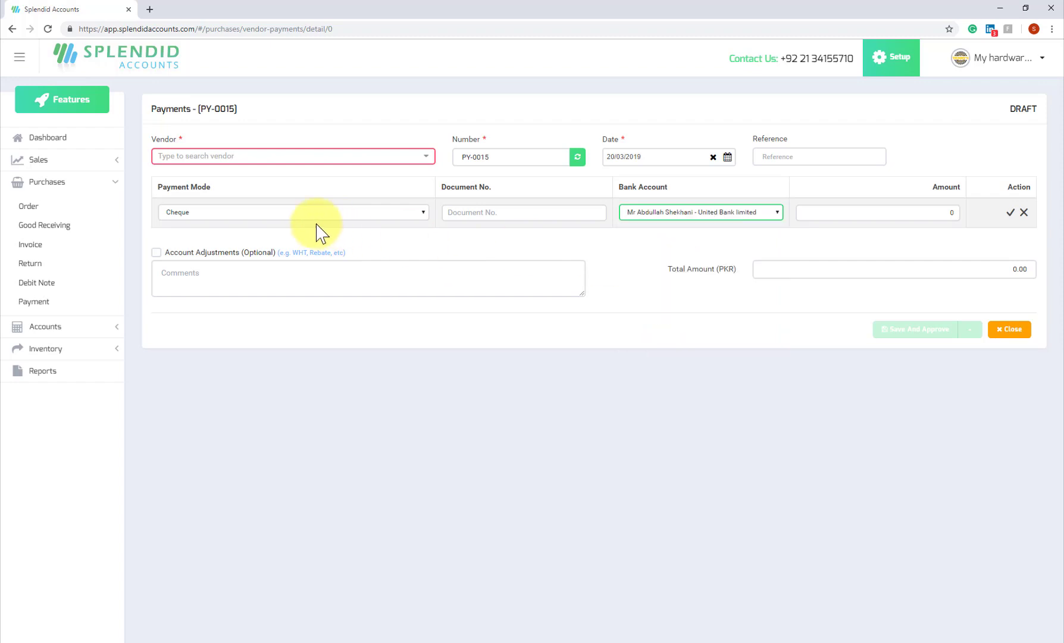
left_click(524, 212)
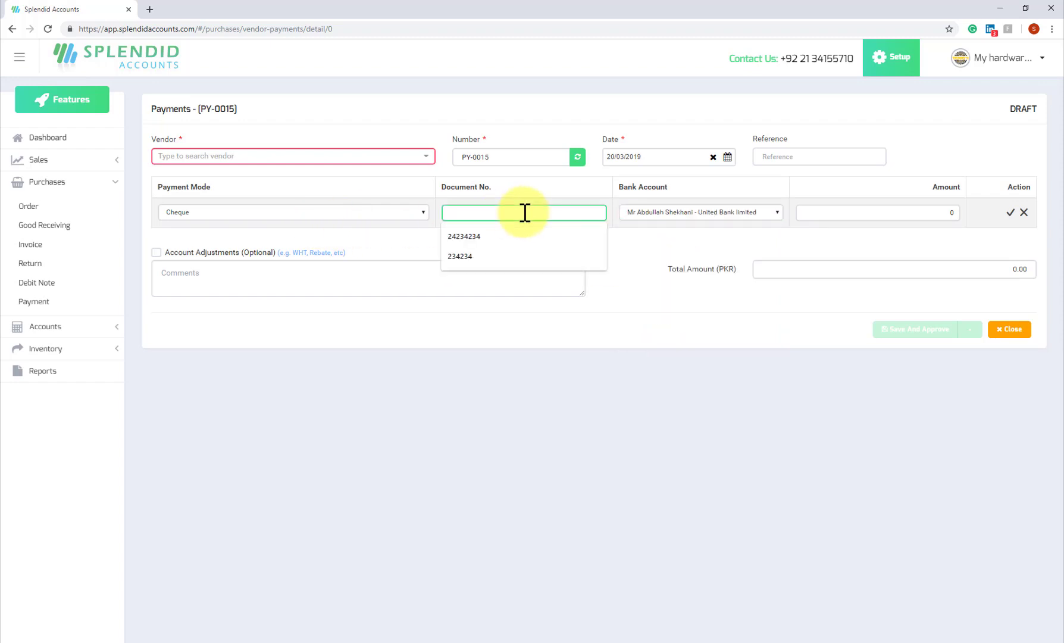
type("as")
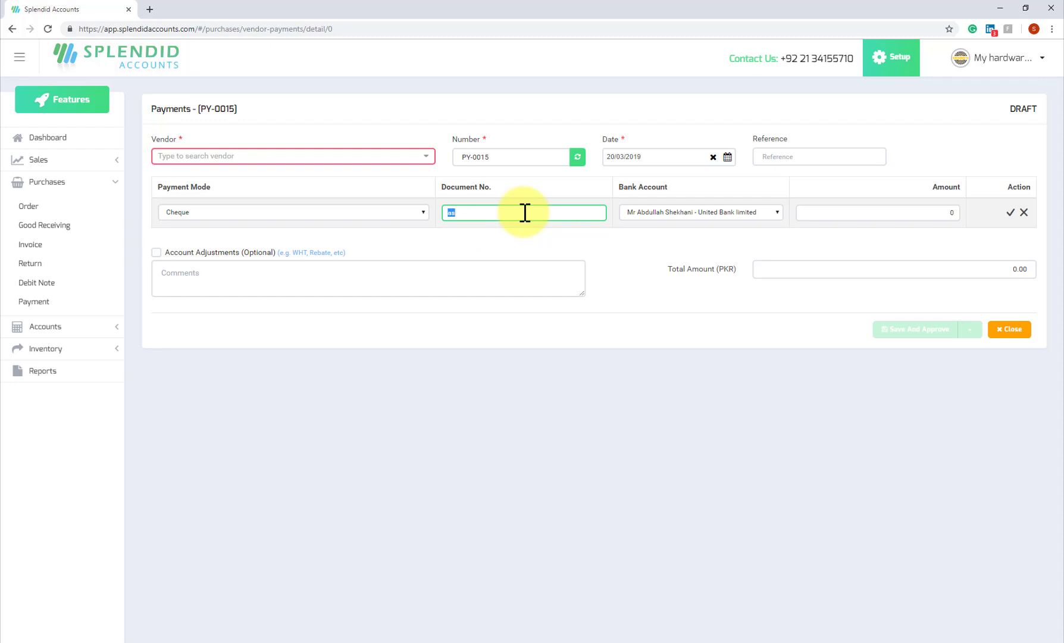
type("233243")
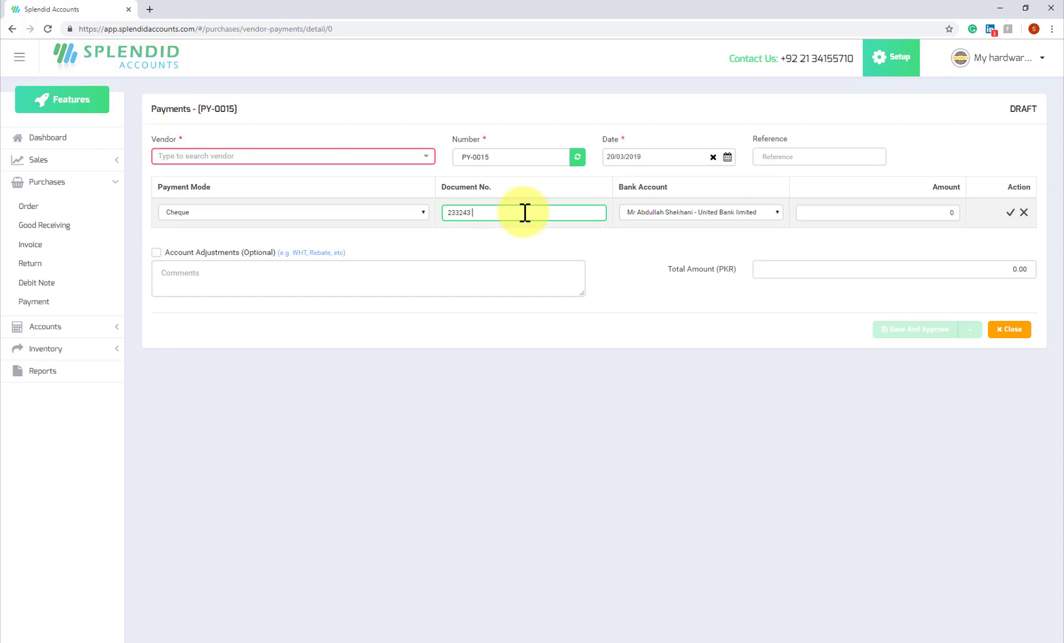
Set amount 100000 for vendor New South Dealer, then save and approve the payment.
left_click(892, 210)
type("1")
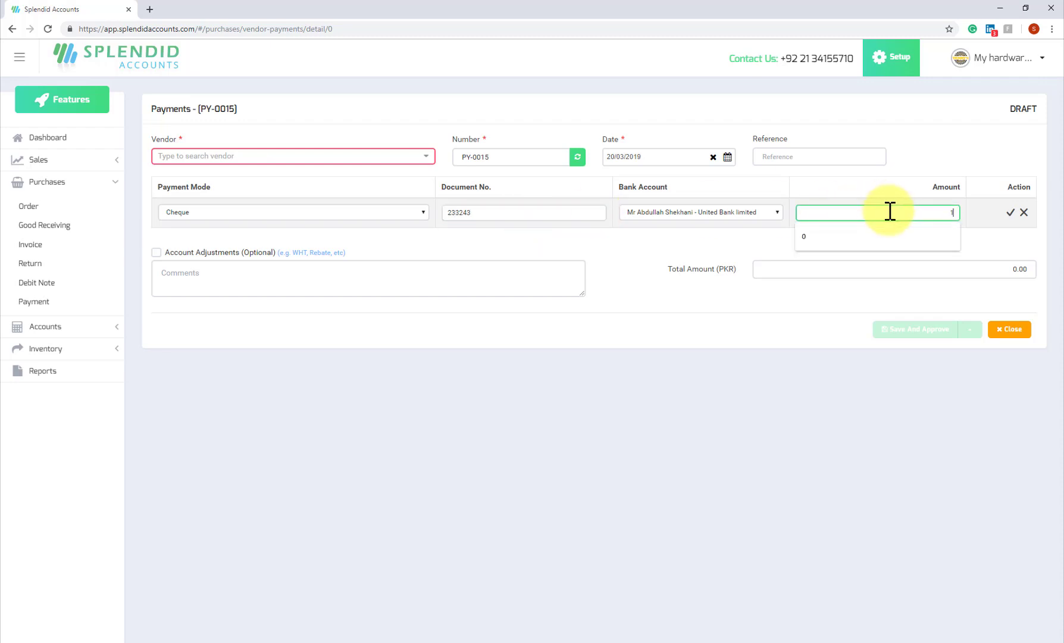
type("00000")
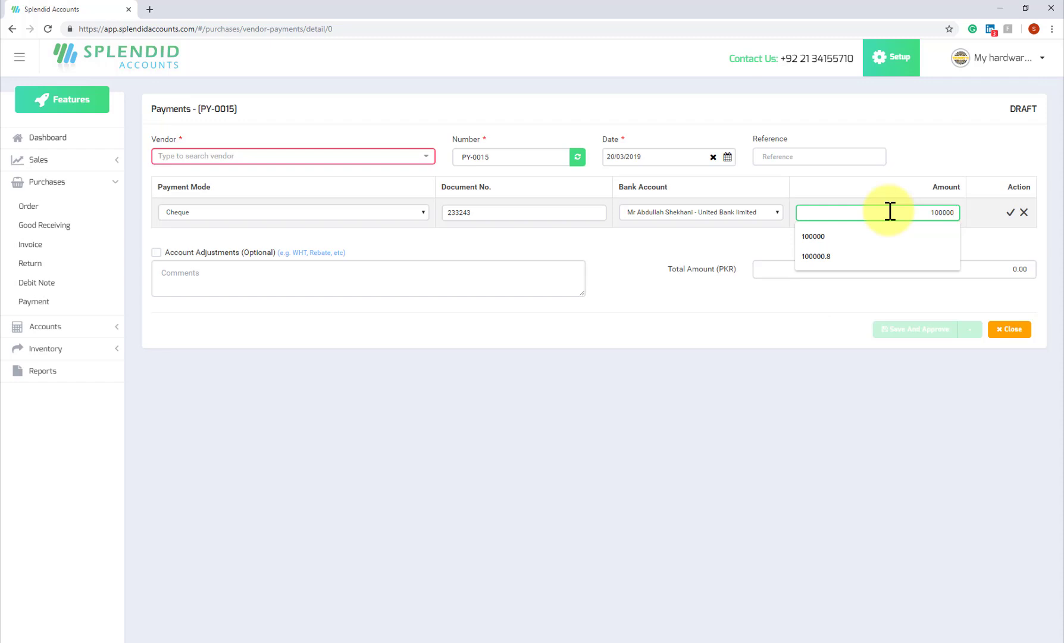
key("Tab")
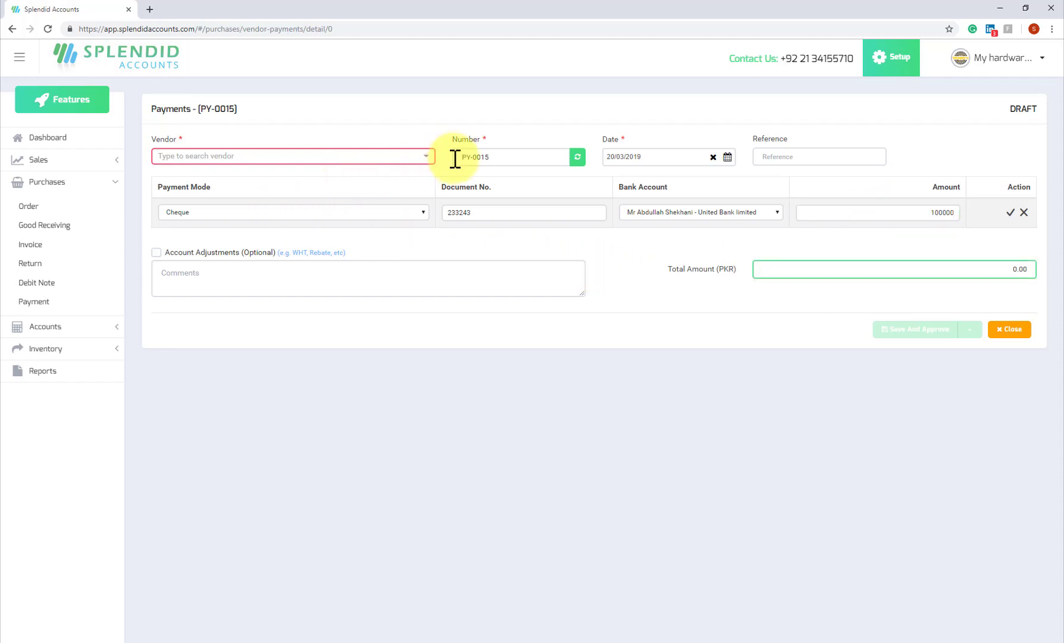
left_click(387, 158)
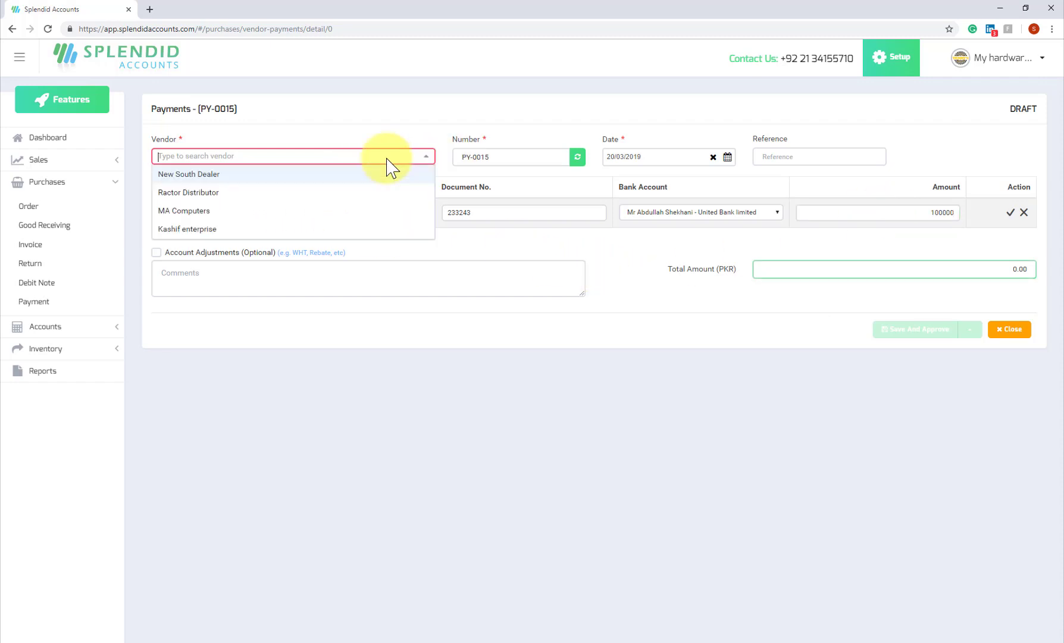
left_click(360, 179)
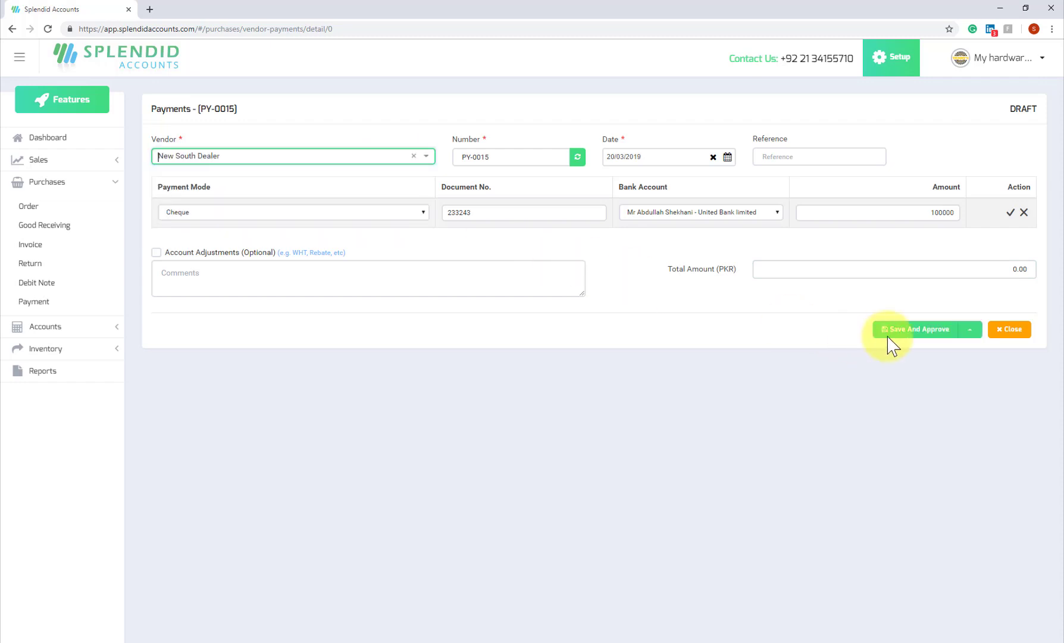
left_click(936, 334)
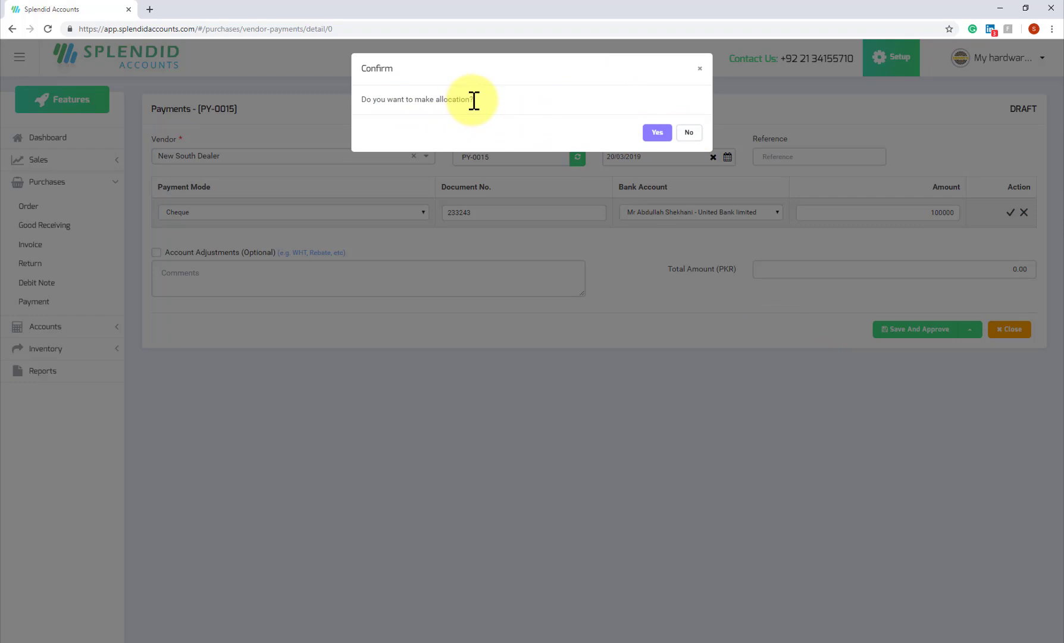
Agree to allocate PY-0015 to invoices and go back to the dashboard.
left_click(655, 132)
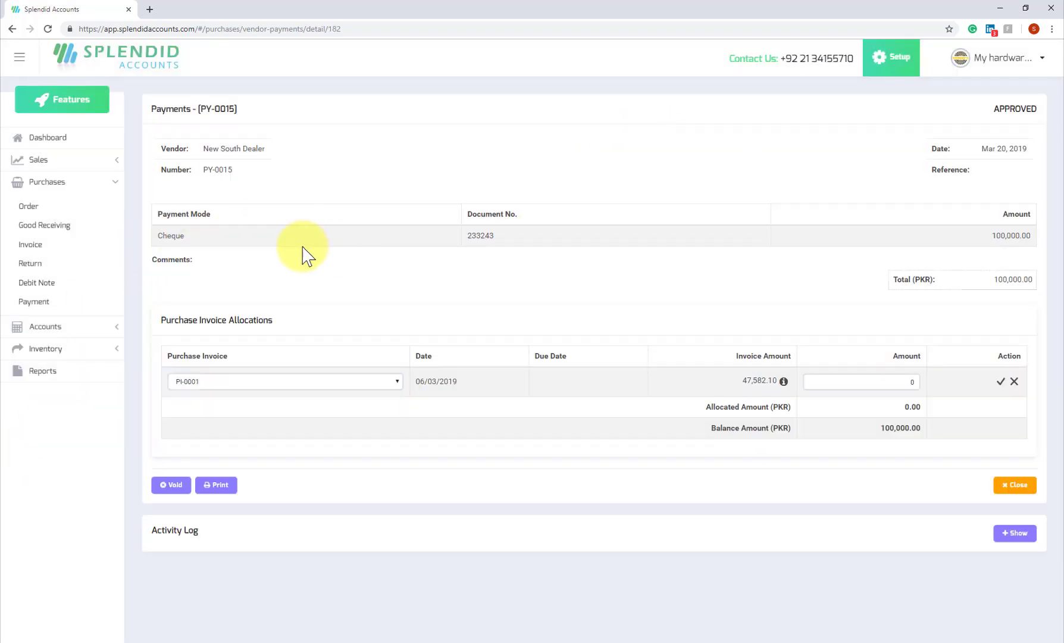
left_click(34, 149)
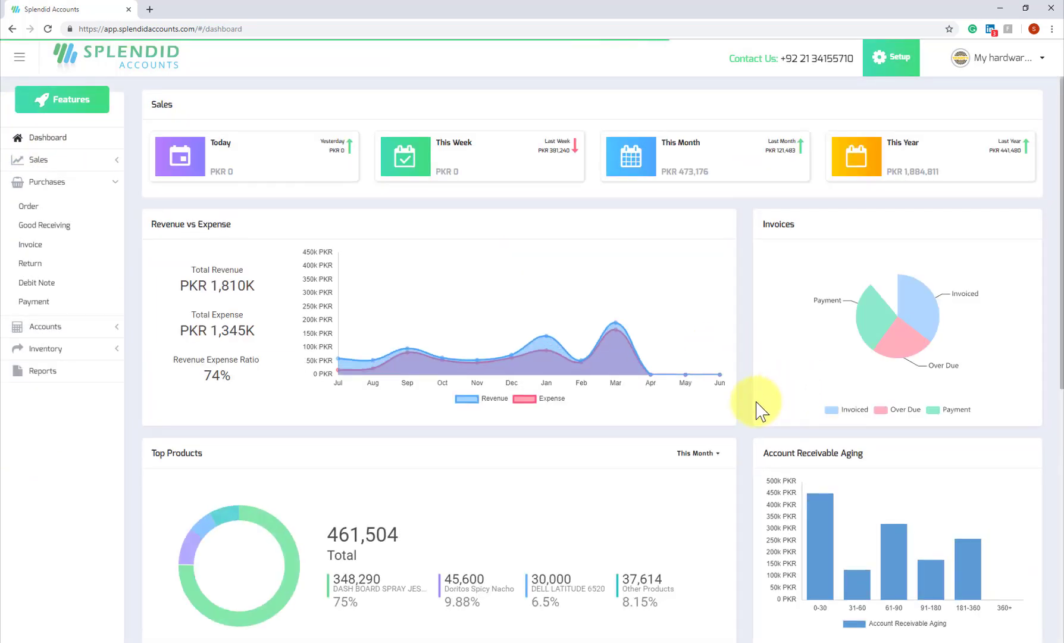
Check United Bank limited now shows PKR 630,000.00, then go to Accounts > Expense.
scroll(757, 408, "down", 6)
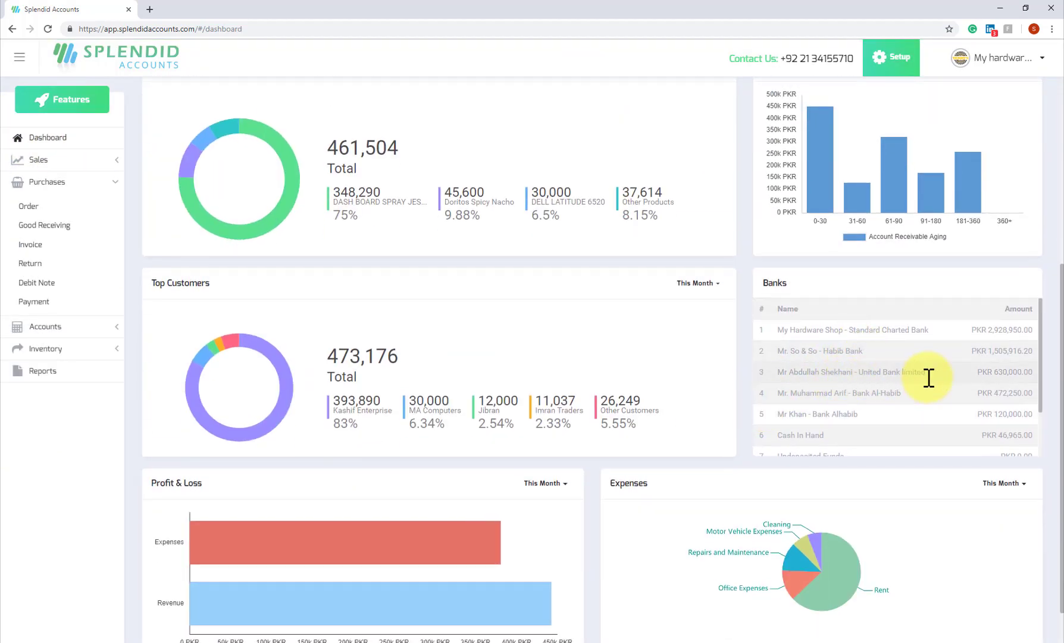
left_click(1003, 374)
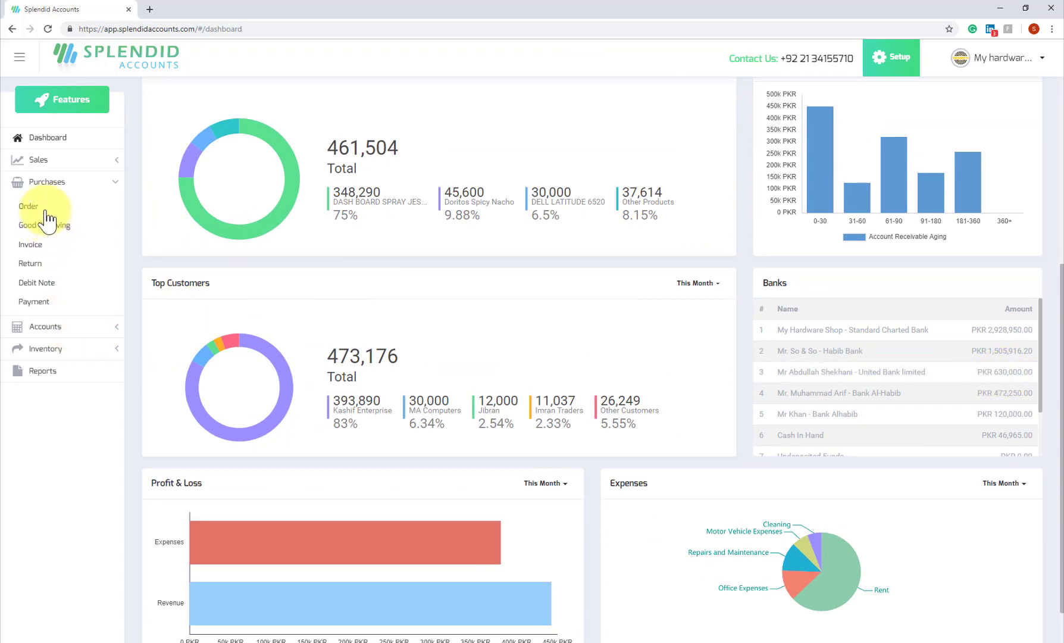
left_click(44, 182)
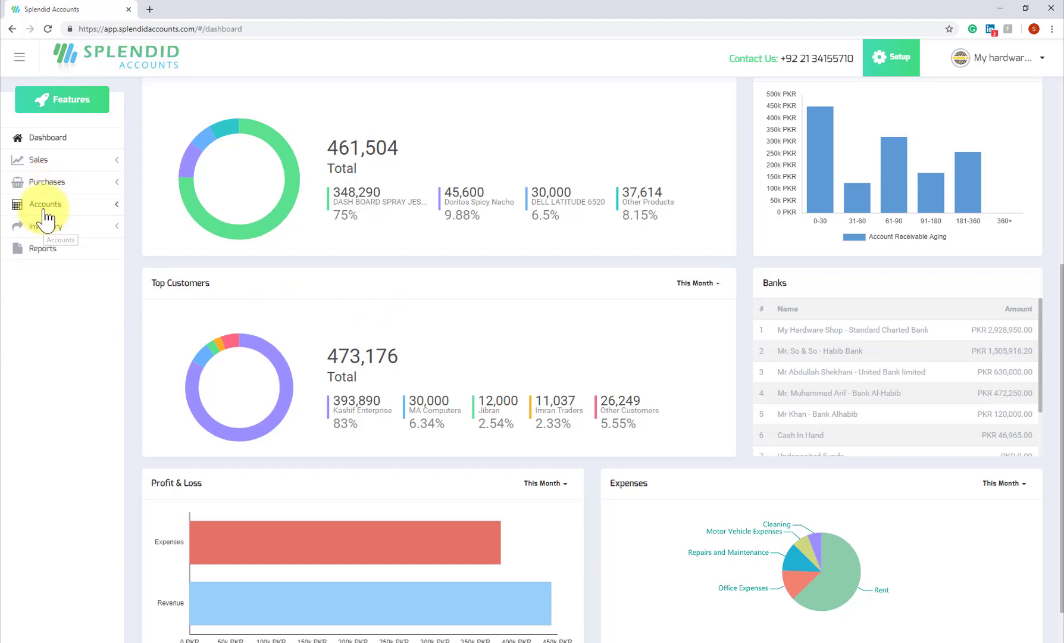
left_click(45, 205)
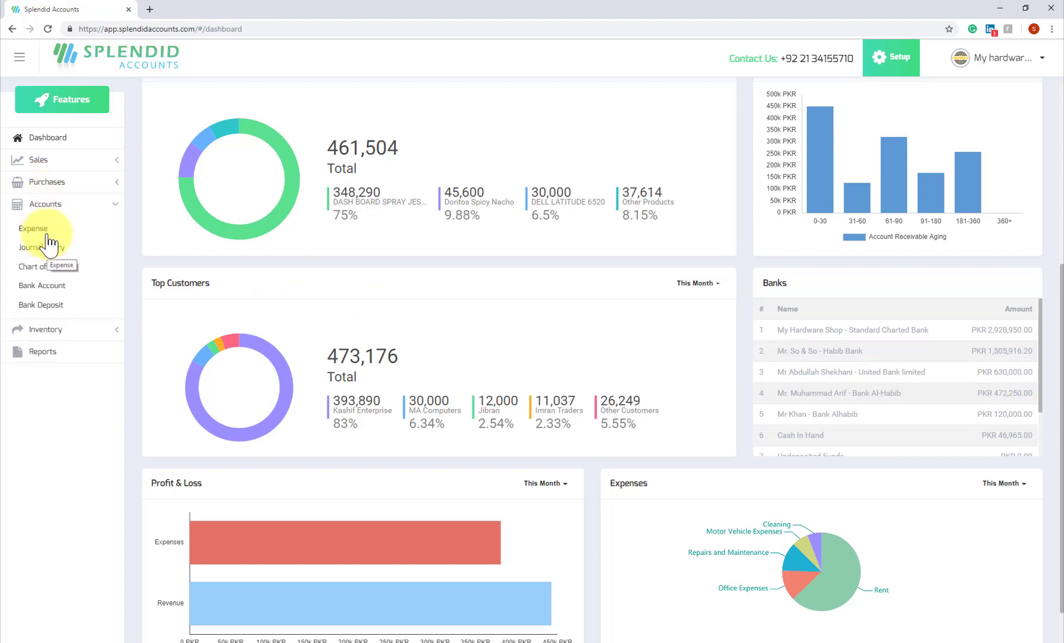
left_click(48, 237)
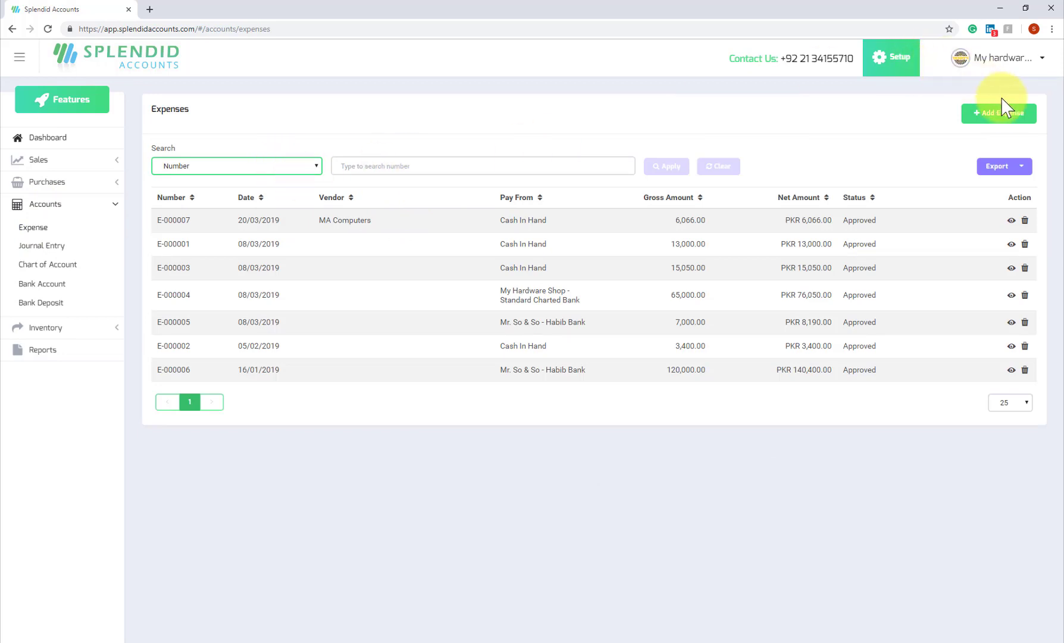
Start a new expense and try Pay From accounts, ending on Bank Habib.
left_click(1004, 114)
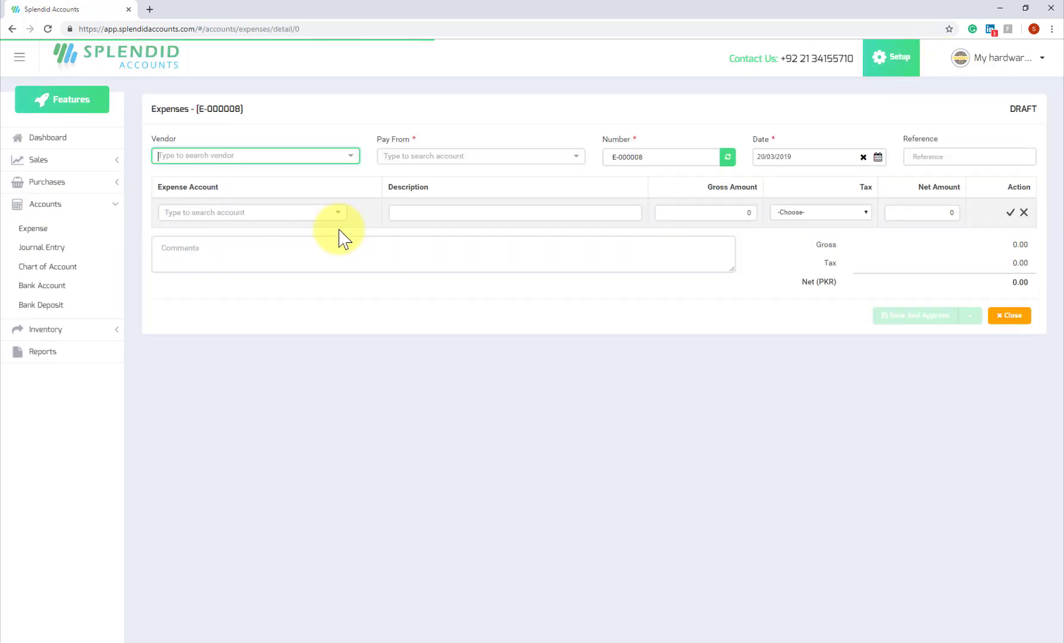
left_click(494, 157)
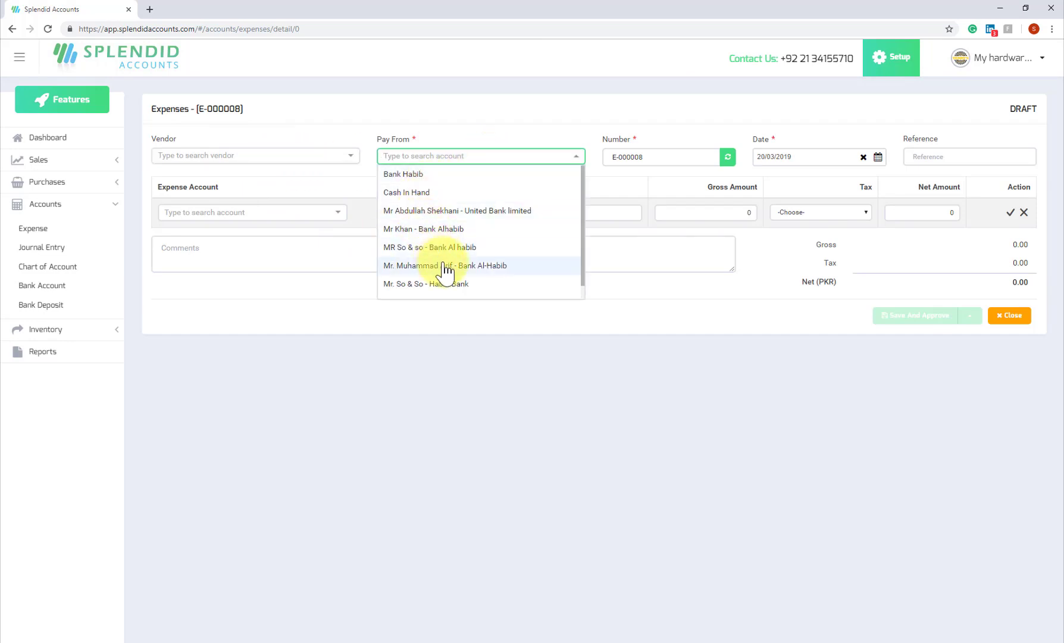
scroll(443, 274, "down", 1)
scroll(449, 281, "up", 1)
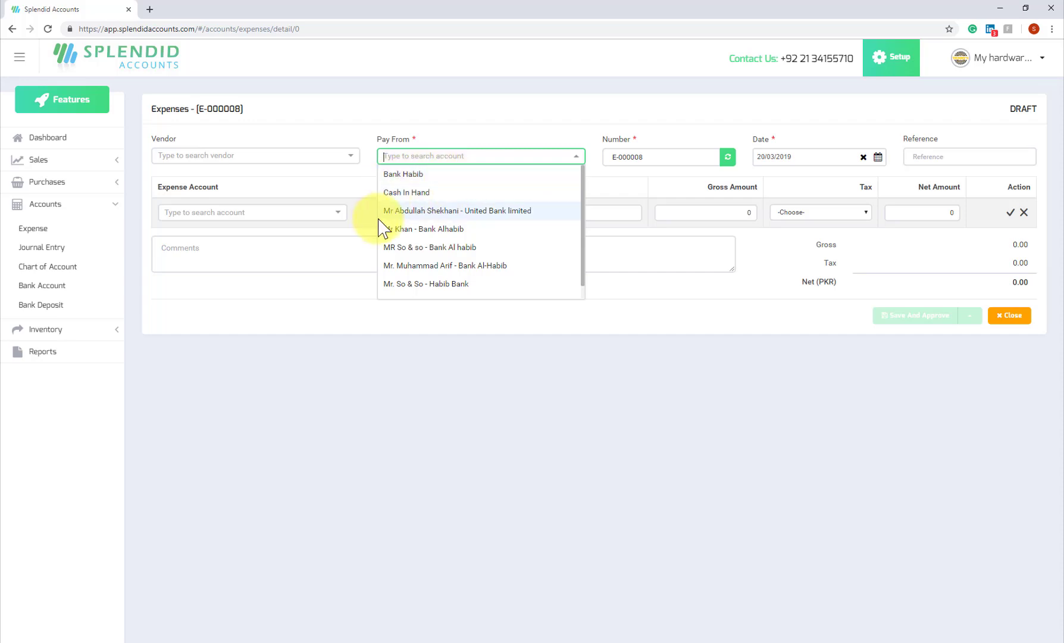
scroll(452, 267, "down", 1)
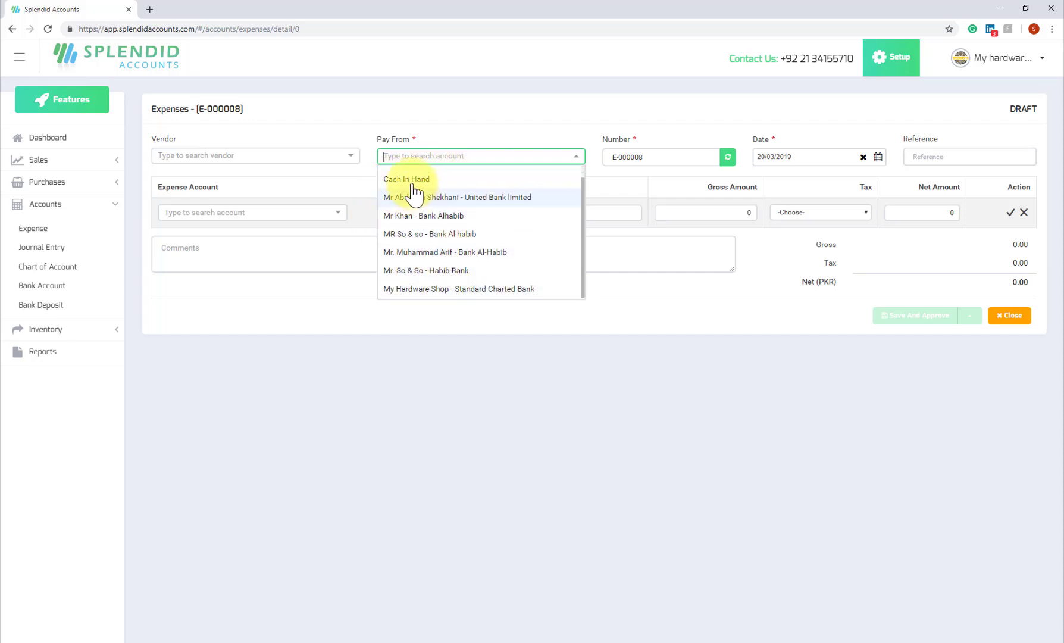
scroll(405, 215, "up", 1)
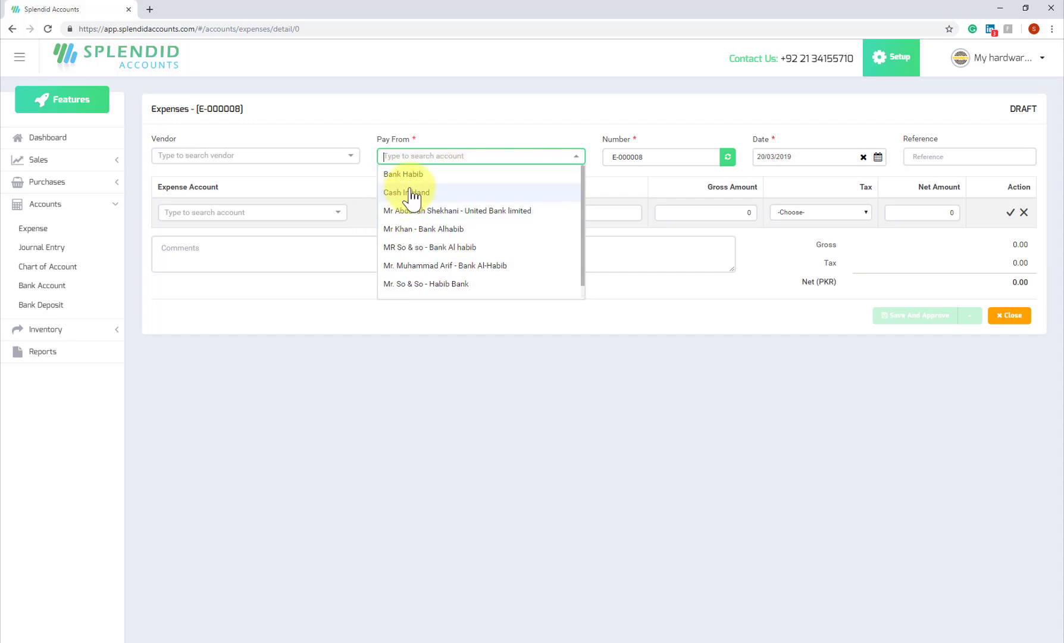
left_click(411, 194)
left_click(426, 160)
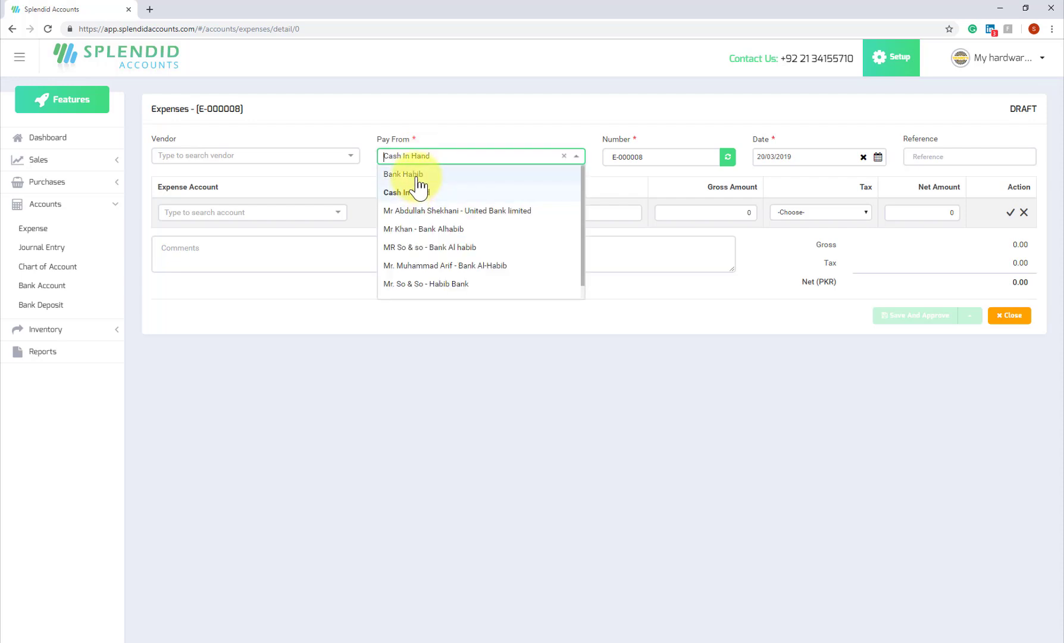
left_click(419, 178)
Charge the expense to Advertising, then discard draft E-000008 without saving.
left_click(265, 214)
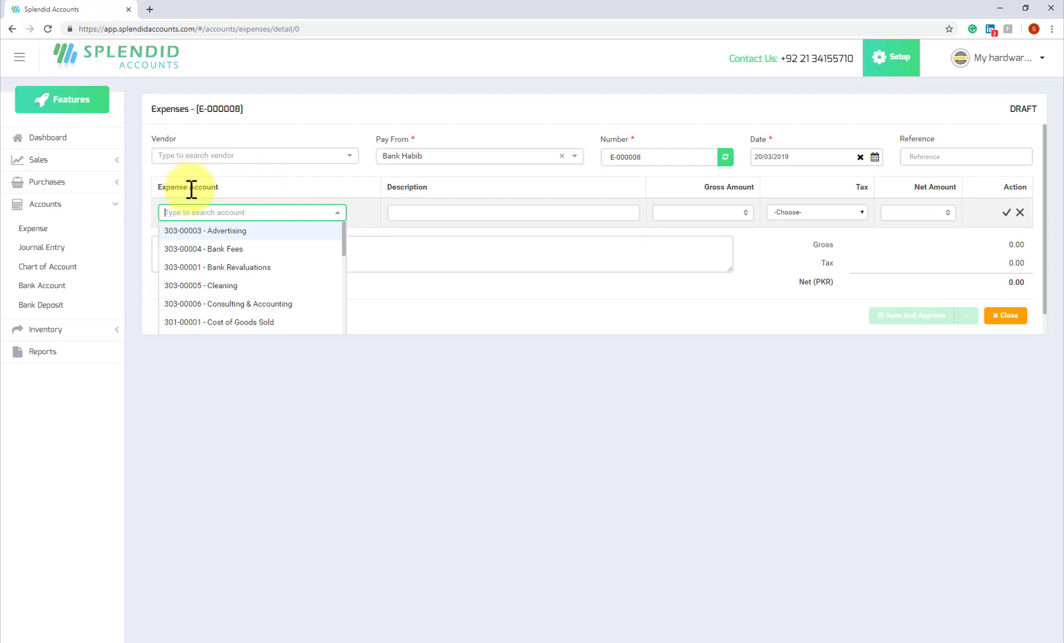
left_click(248, 235)
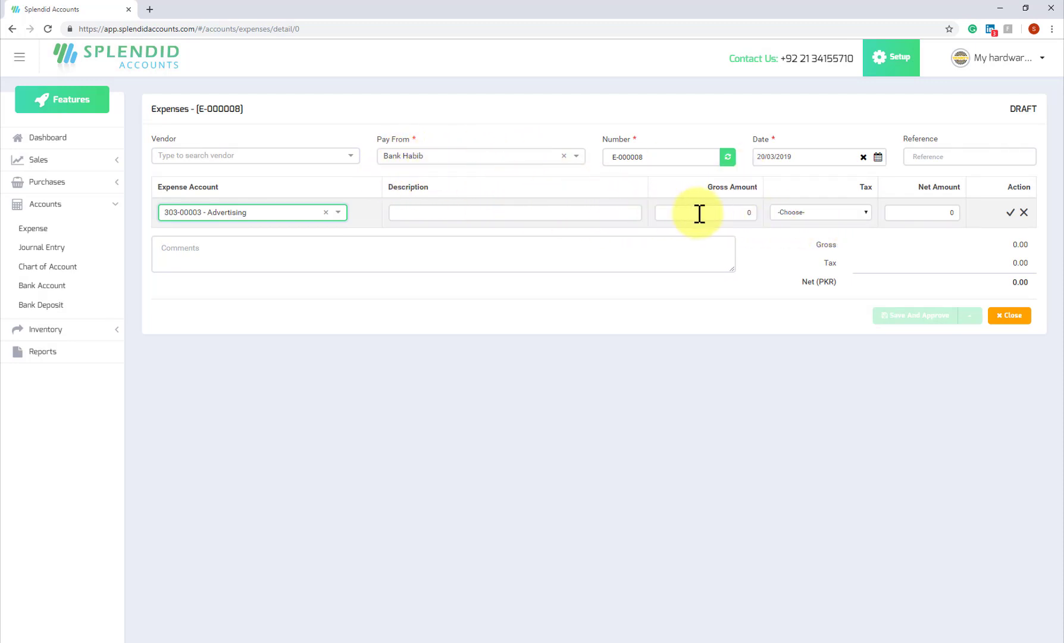
left_click(613, 213)
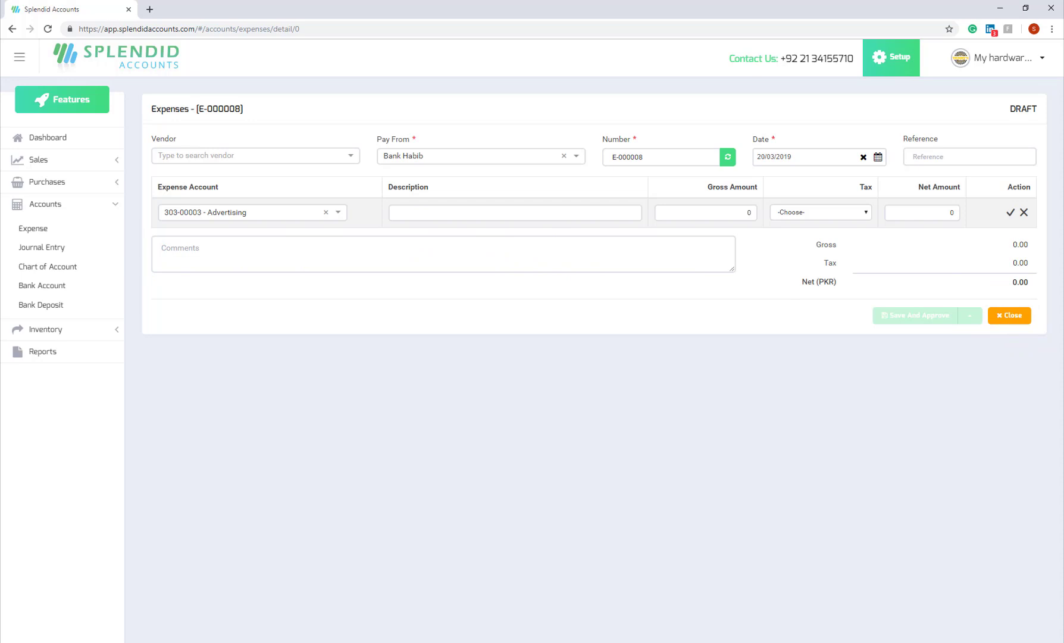
left_click(1011, 317)
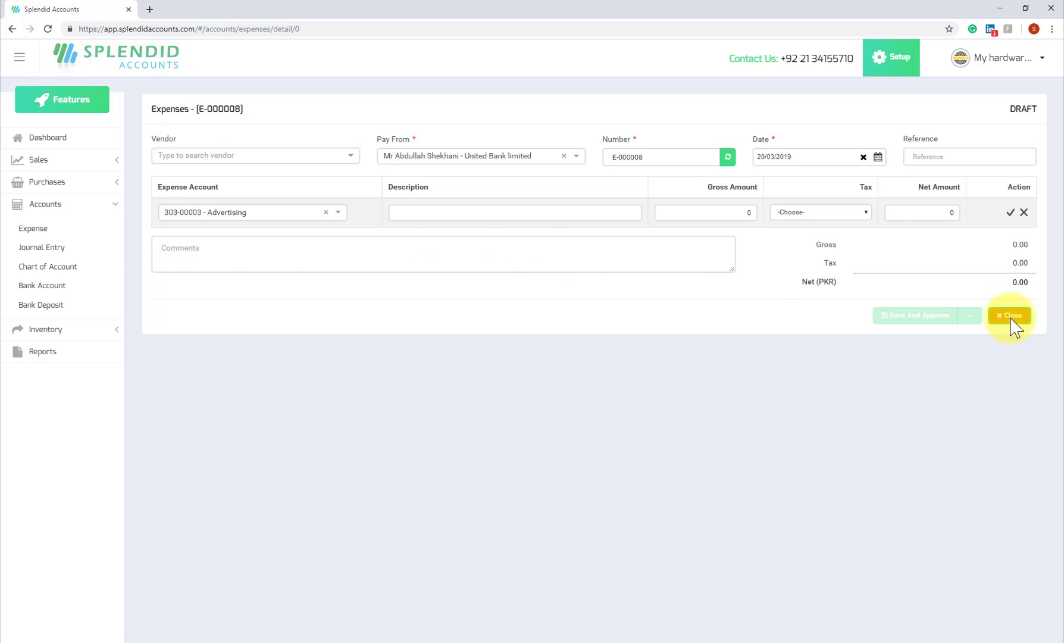
left_click(1011, 319)
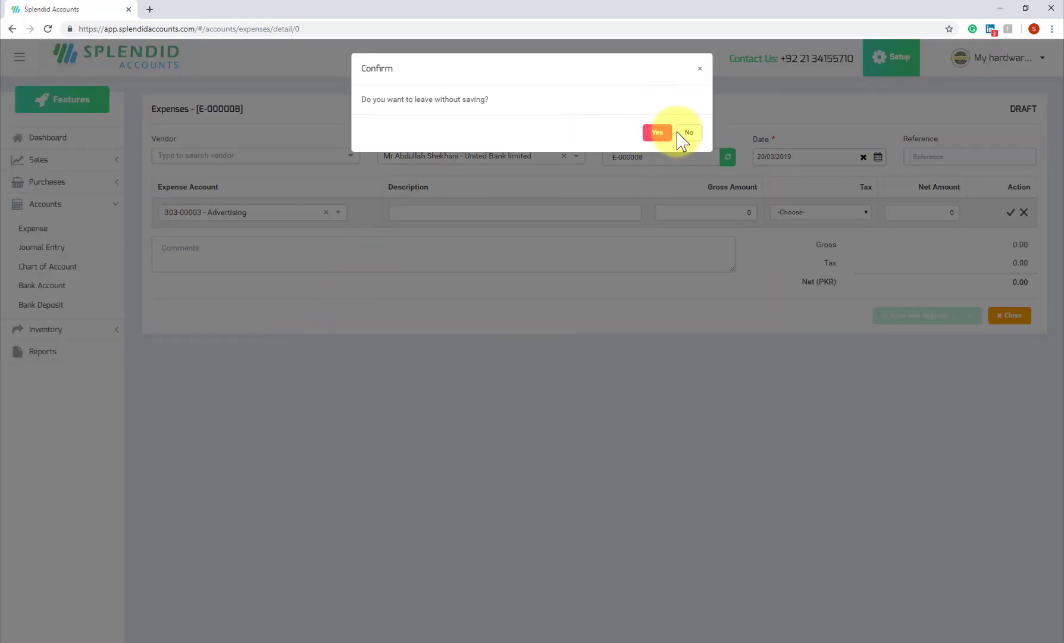
left_click(656, 133)
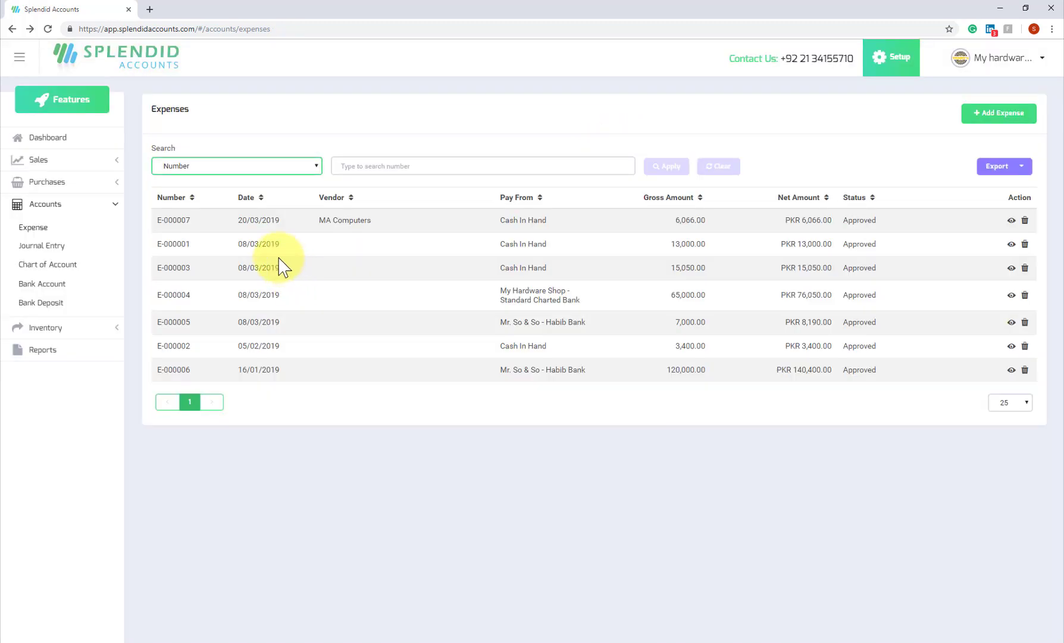
Search the Reports page for 'accoun' and open the Account Ledger report.
left_click(31, 355)
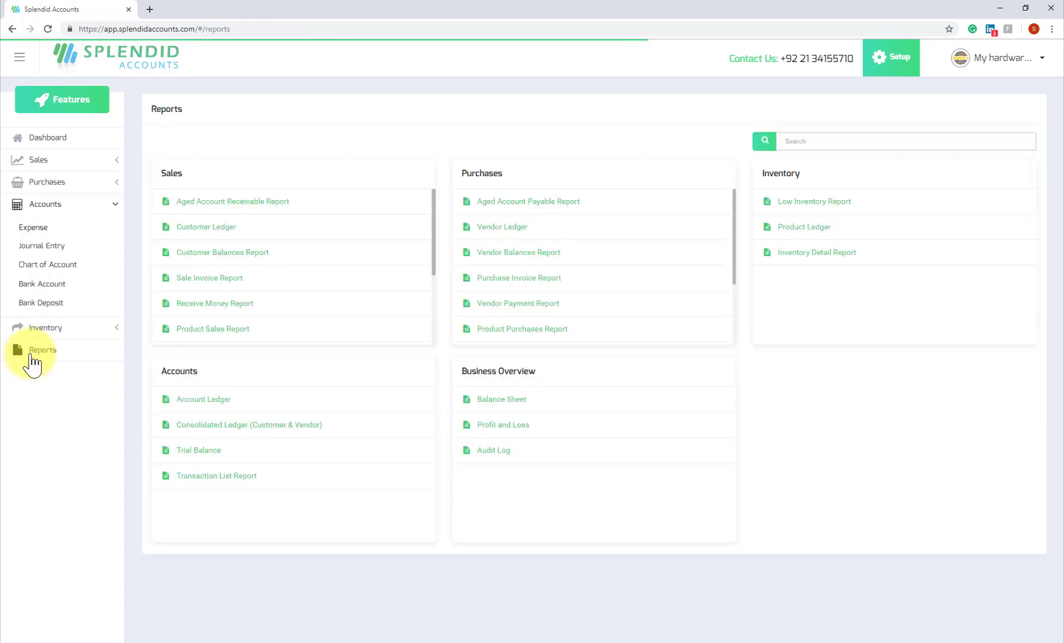
left_click(825, 142)
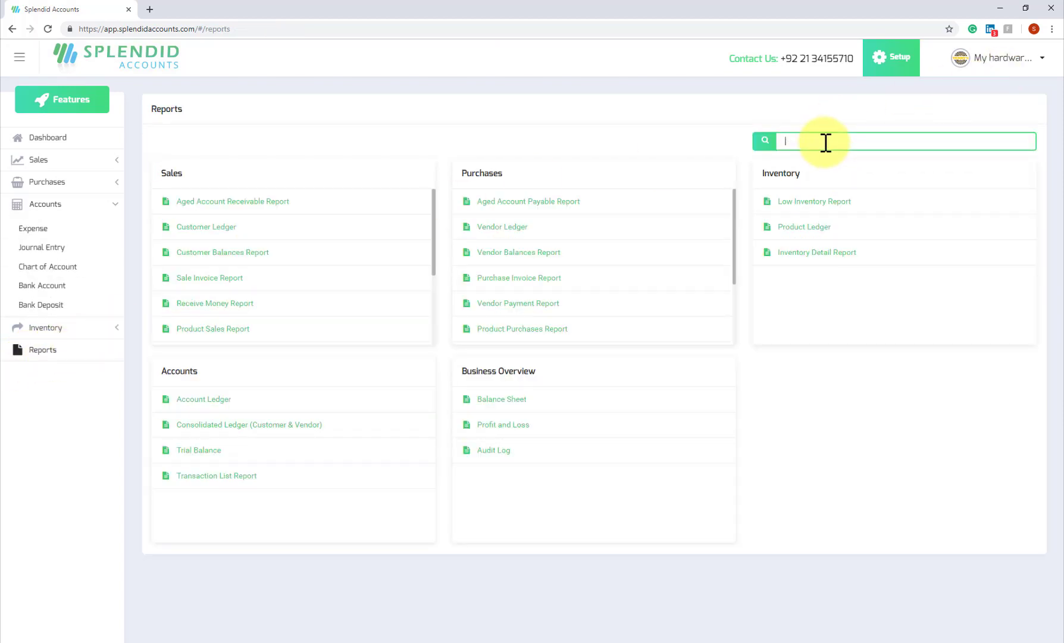
type("accoun")
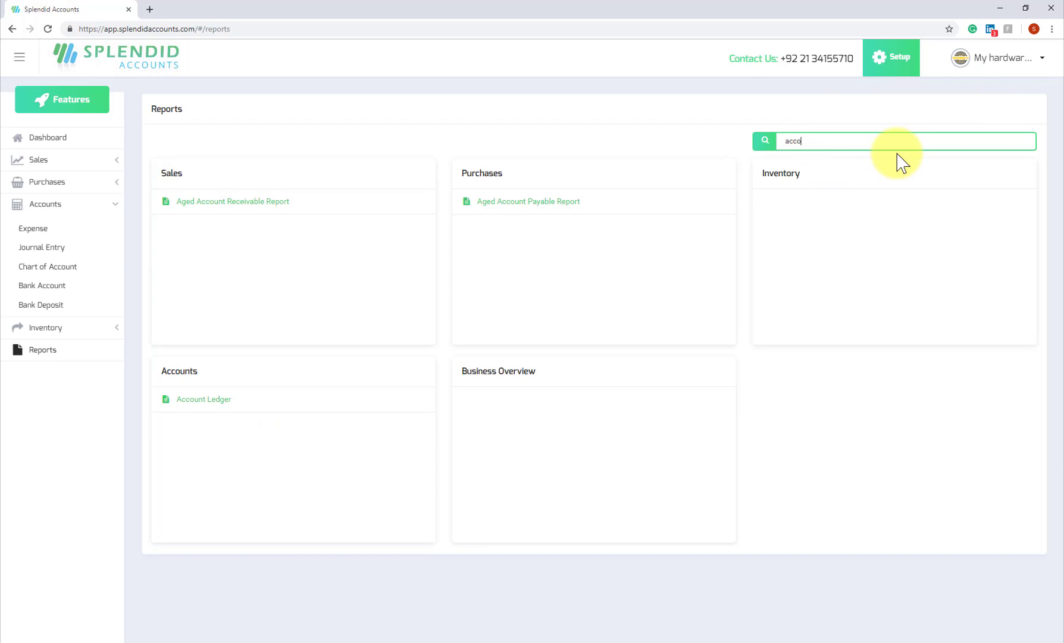
left_click(196, 400)
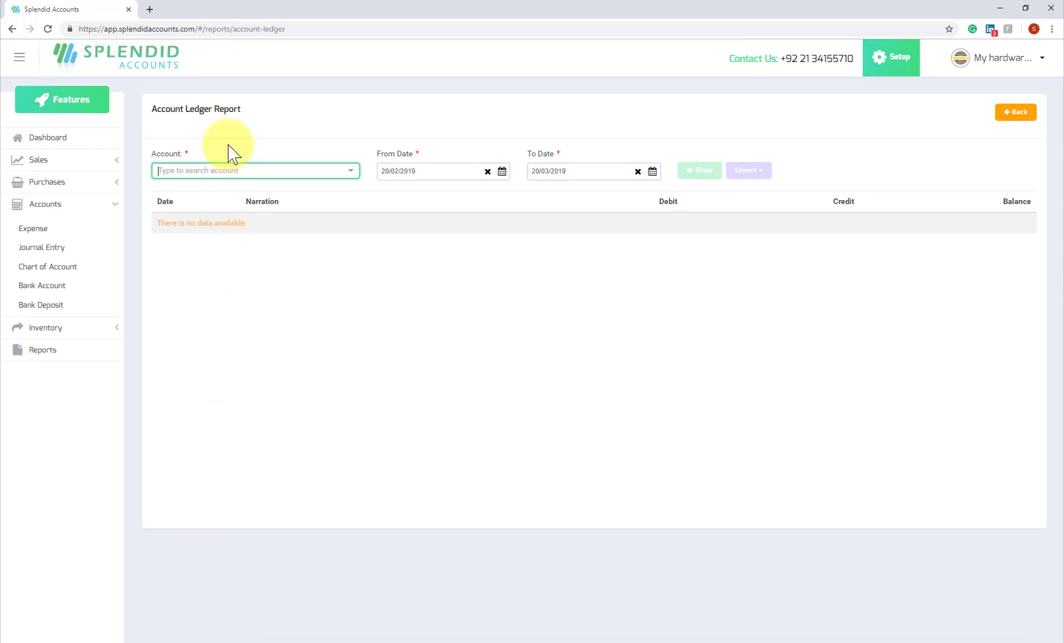
Show the Account Ledger for the United Bank limited account, 20/02/2019 to 20/03/2019.
left_click(228, 169)
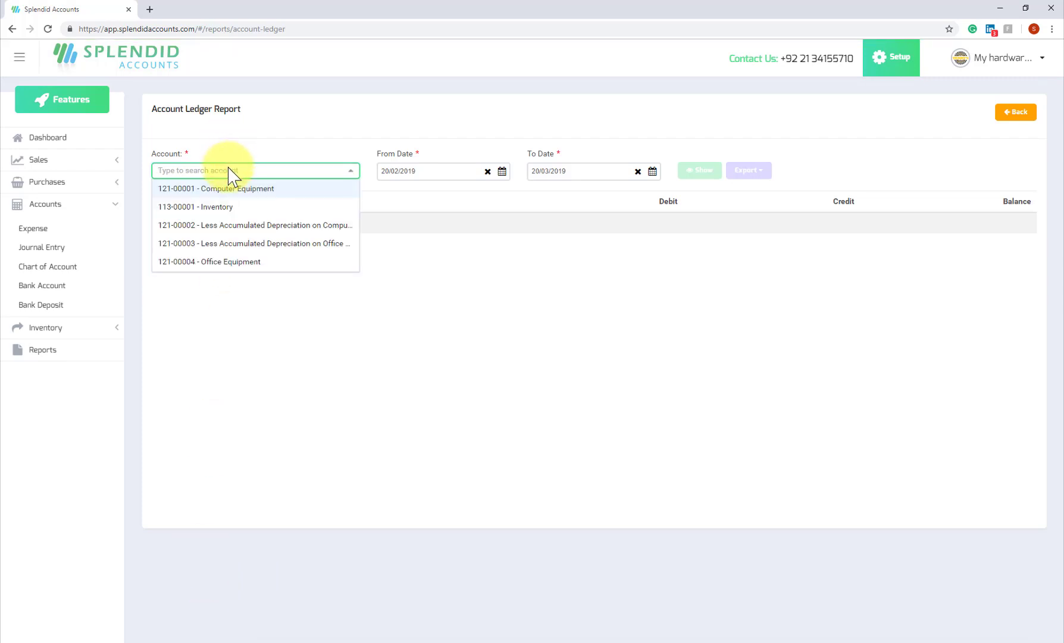
type("abdull")
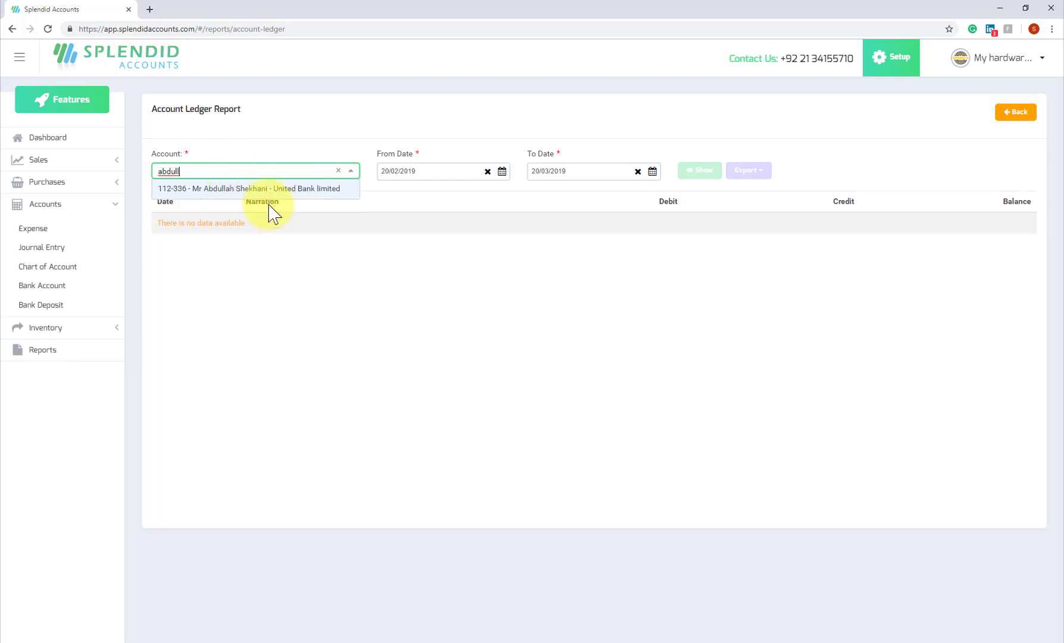
left_click(278, 191)
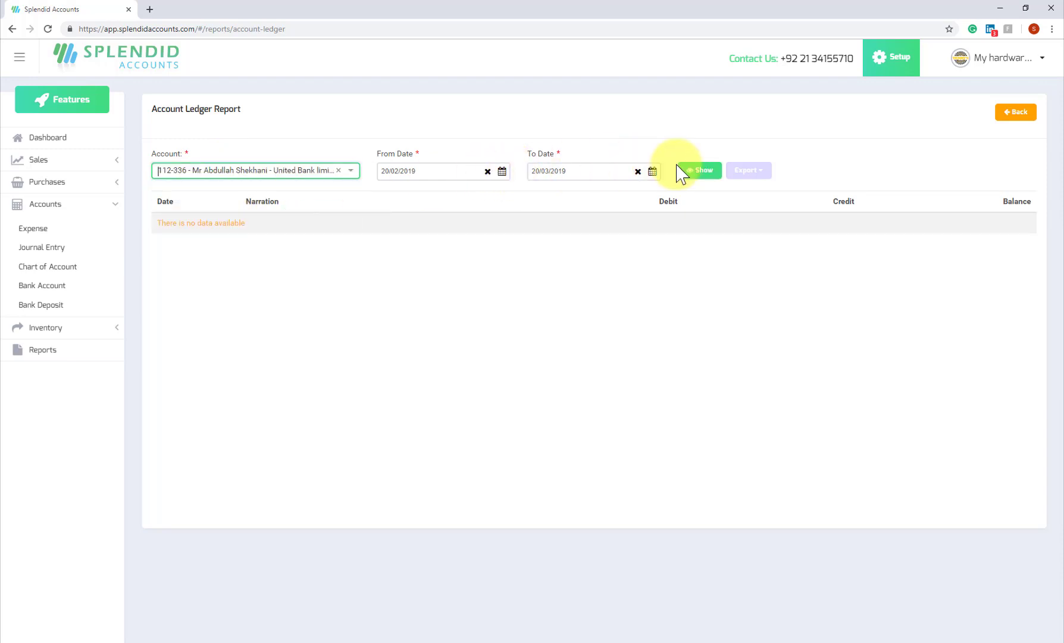
left_click(700, 171)
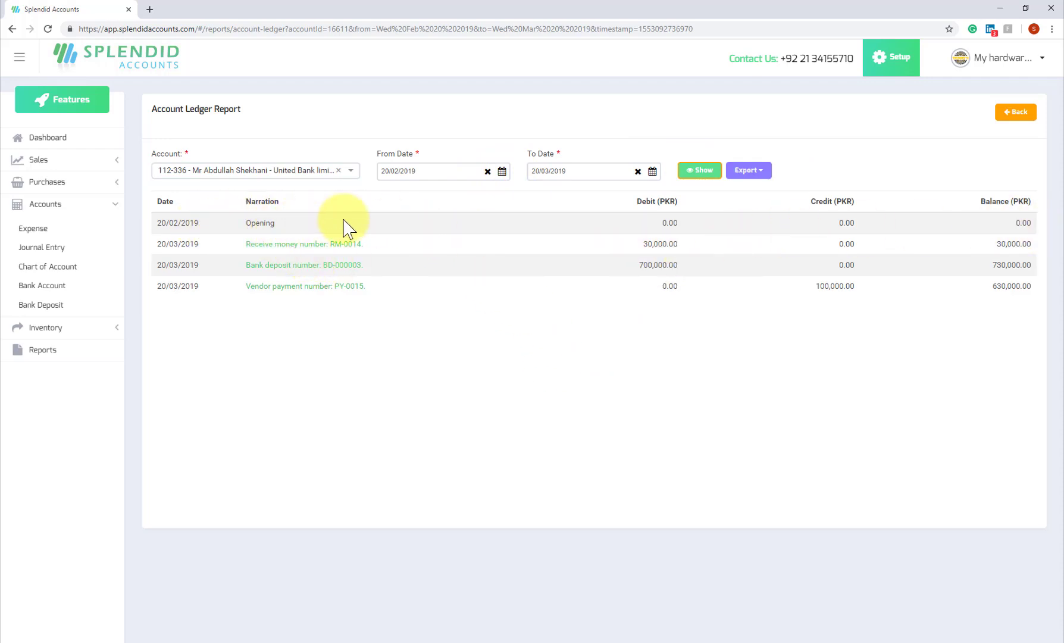
Clear the chosen account from the Account field.
left_click(275, 171)
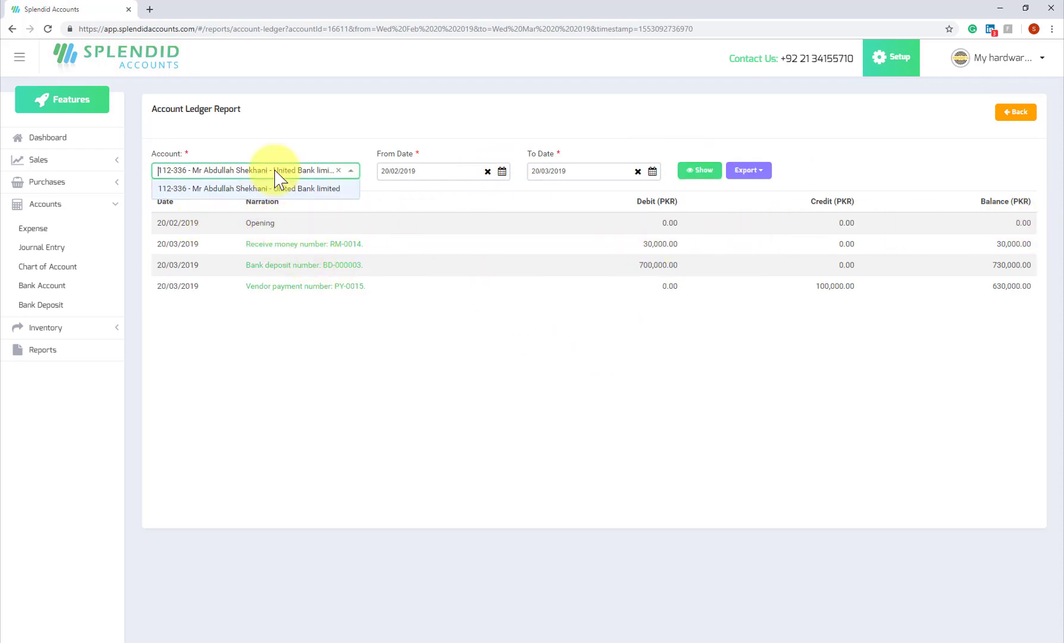
left_click(339, 171)
left_click(344, 174)
left_click(344, 174)
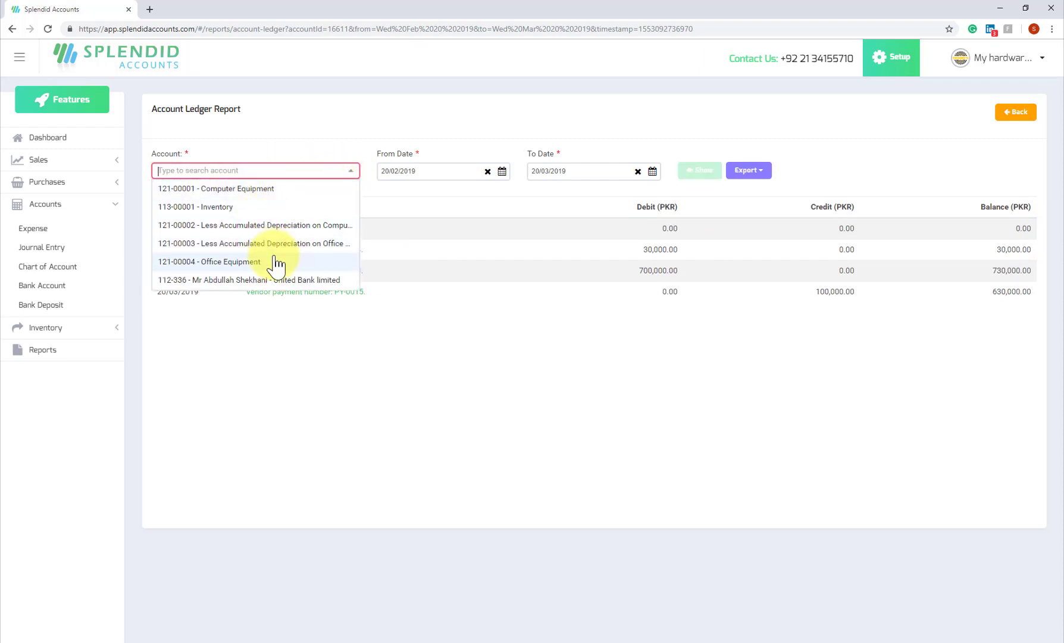
left_click(575, 137)
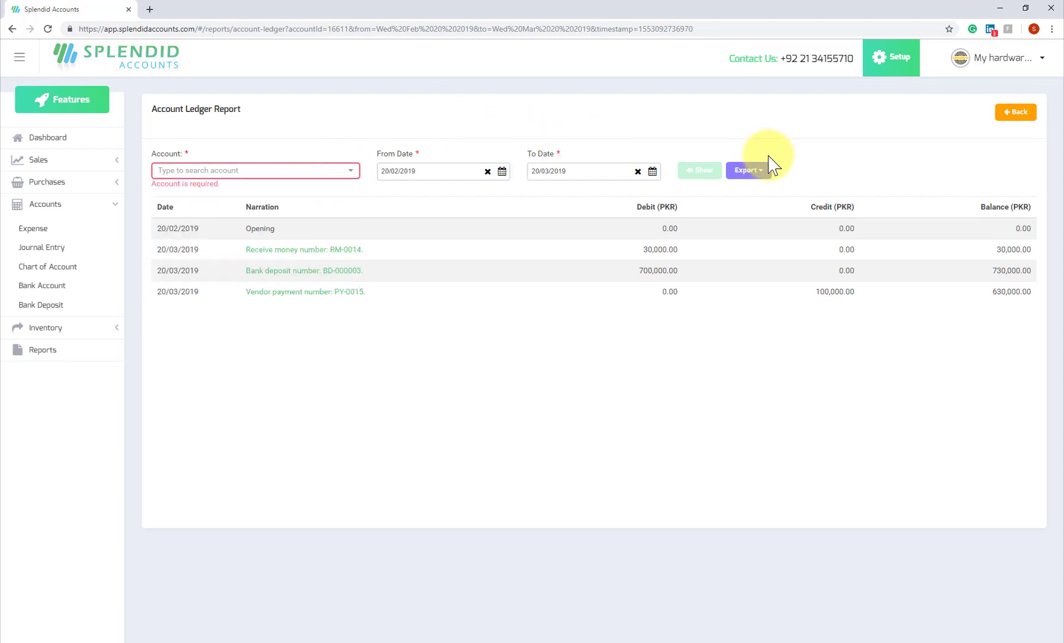
Export the United Bank ledger as PDF and close the preview tab.
left_click(761, 172)
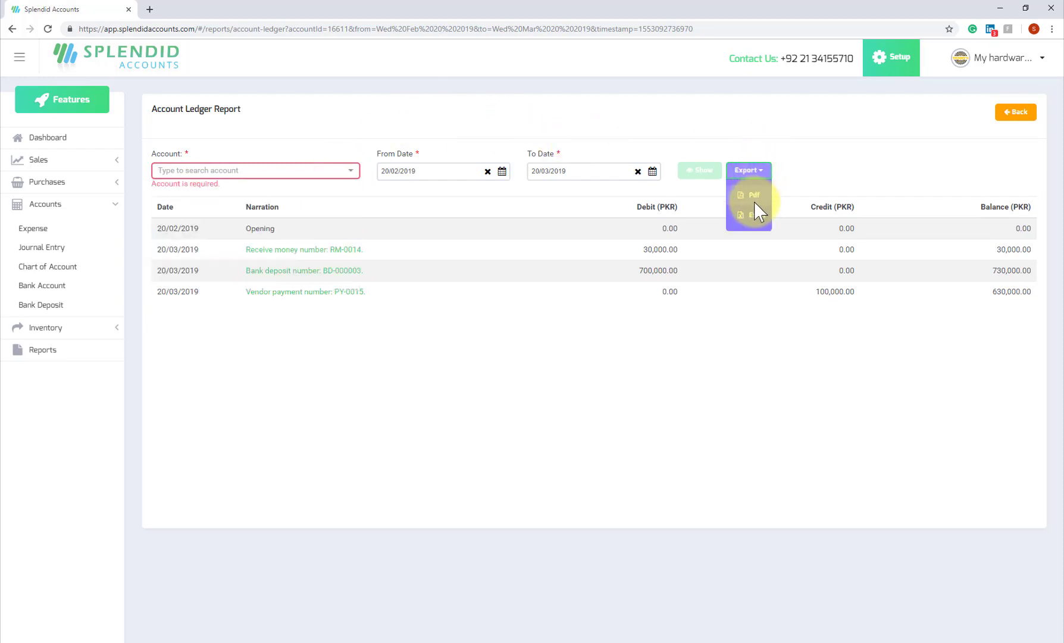
left_click(758, 200)
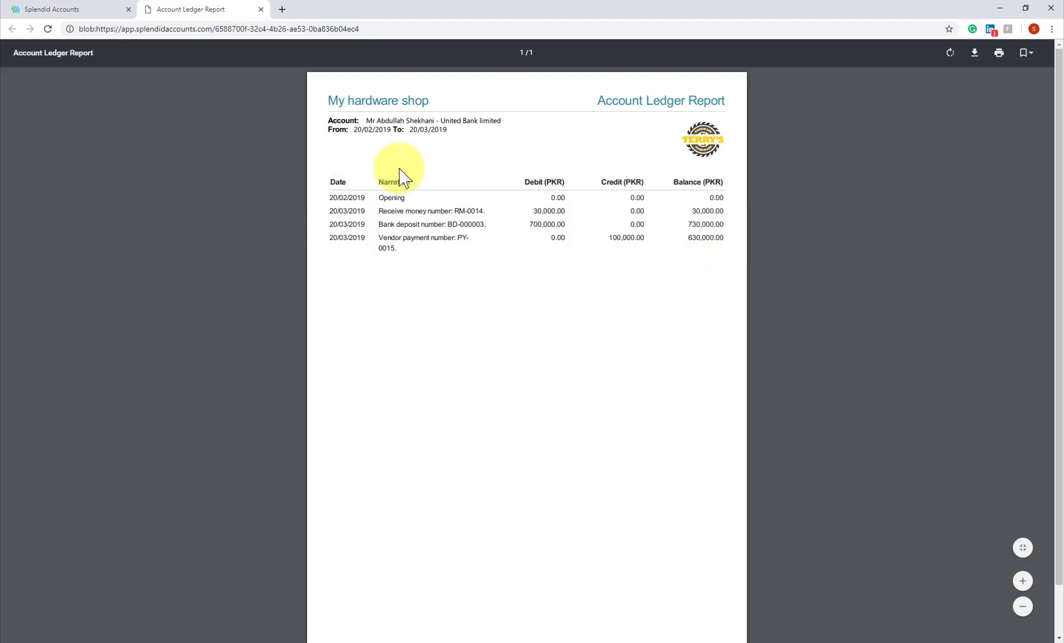
middle_click(206, 2)
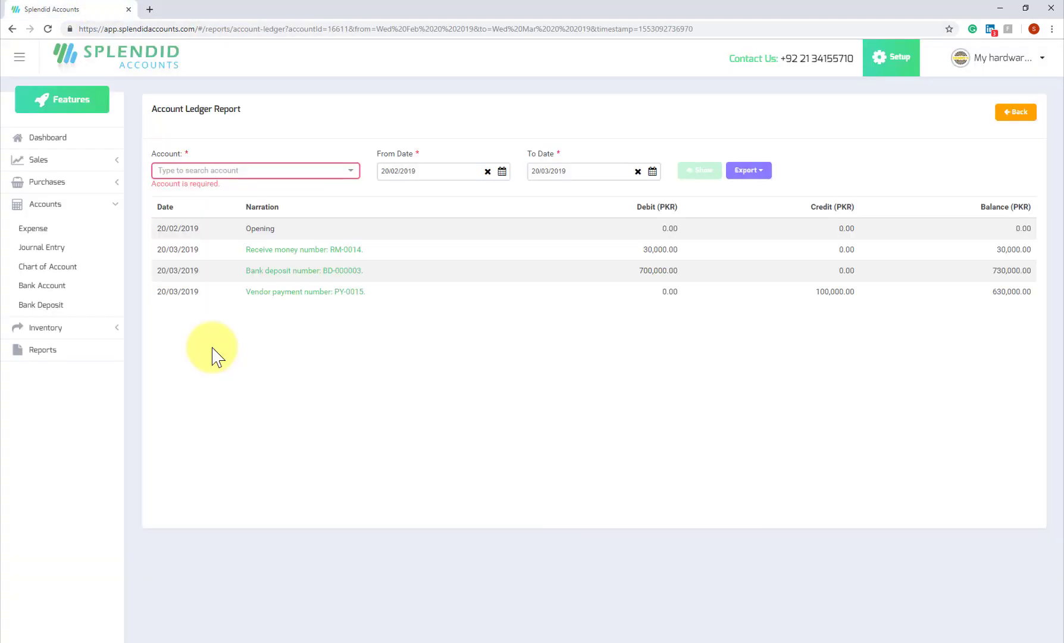